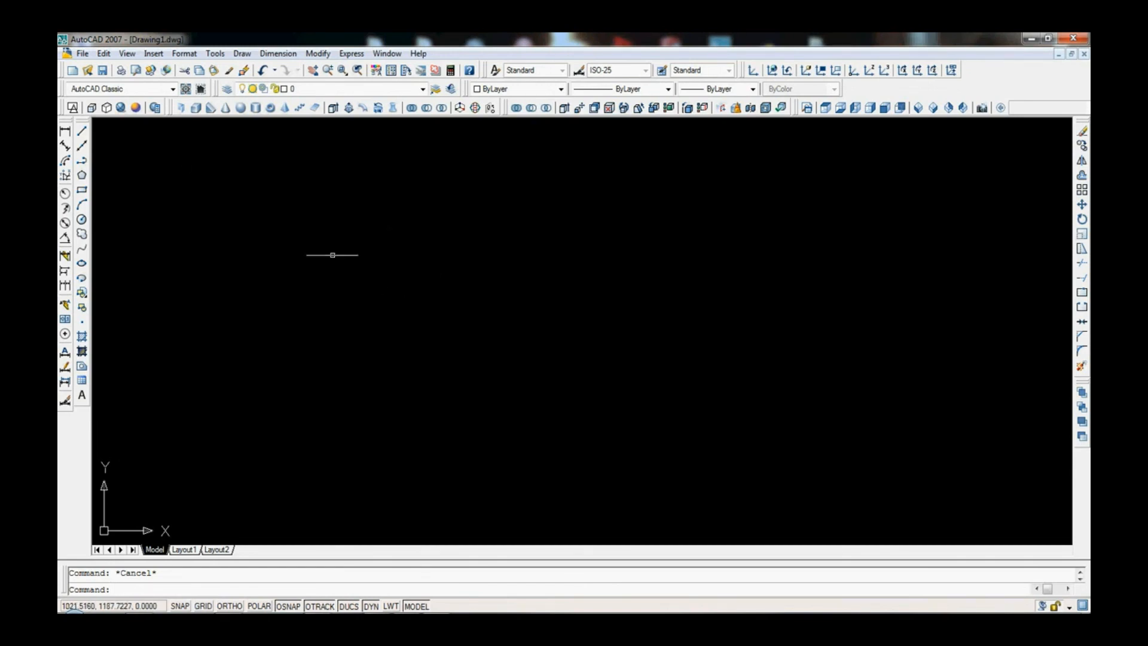
With ortho on, draw a vertical line and a horizontal line crossing it near the middle as centre lines
click(82, 132)
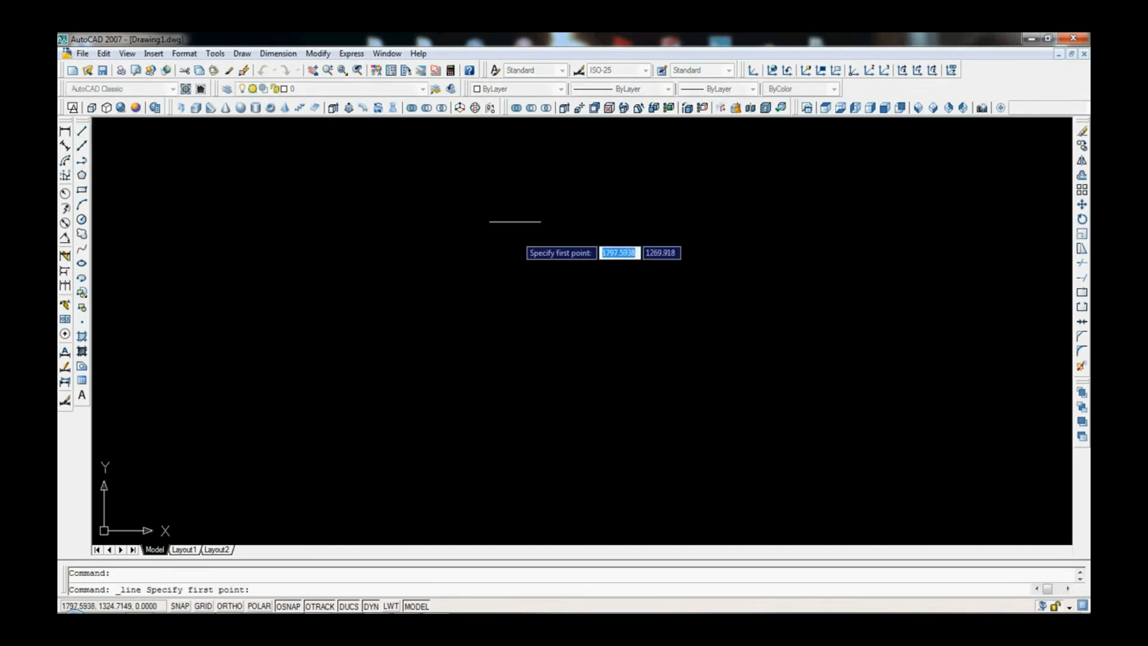
click(514, 216)
key(F8)
click(514, 495)
key(Return)
key(Return)
click(271, 346)
click(717, 346)
key(Return)
key(Escape)
Draw a circle of diameter 78 centred on the intersection of the two centre lines
text(c)
key(Return)
click(515, 347)
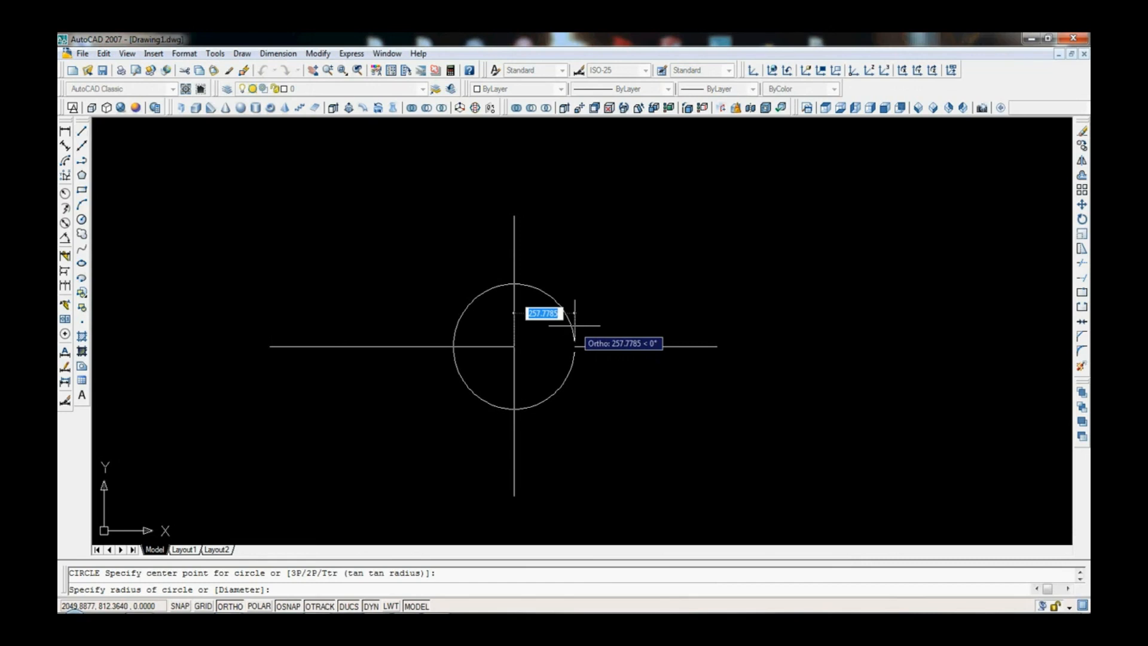
text(d)
key(Return)
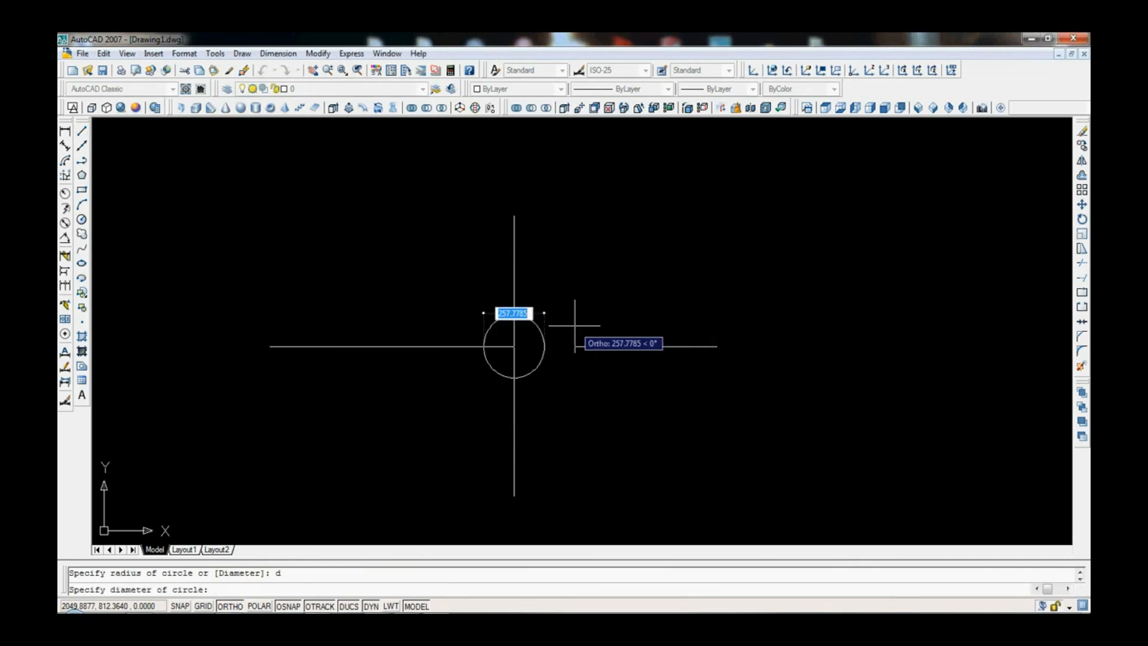
text(78)
key(Return)
Draw a concentric circle of radius 45 around the diameter 78 circle
scroll(560, 327, up, 10)
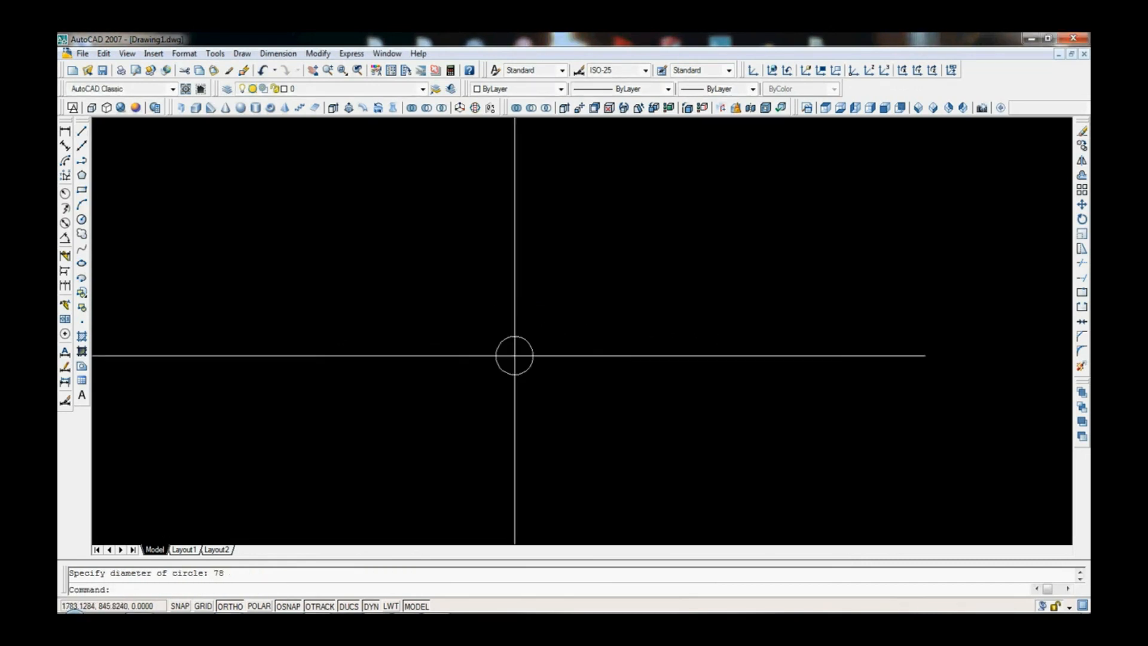
middle_drag(581, 333, 547, 211)
key(Return)
click(487, 320)
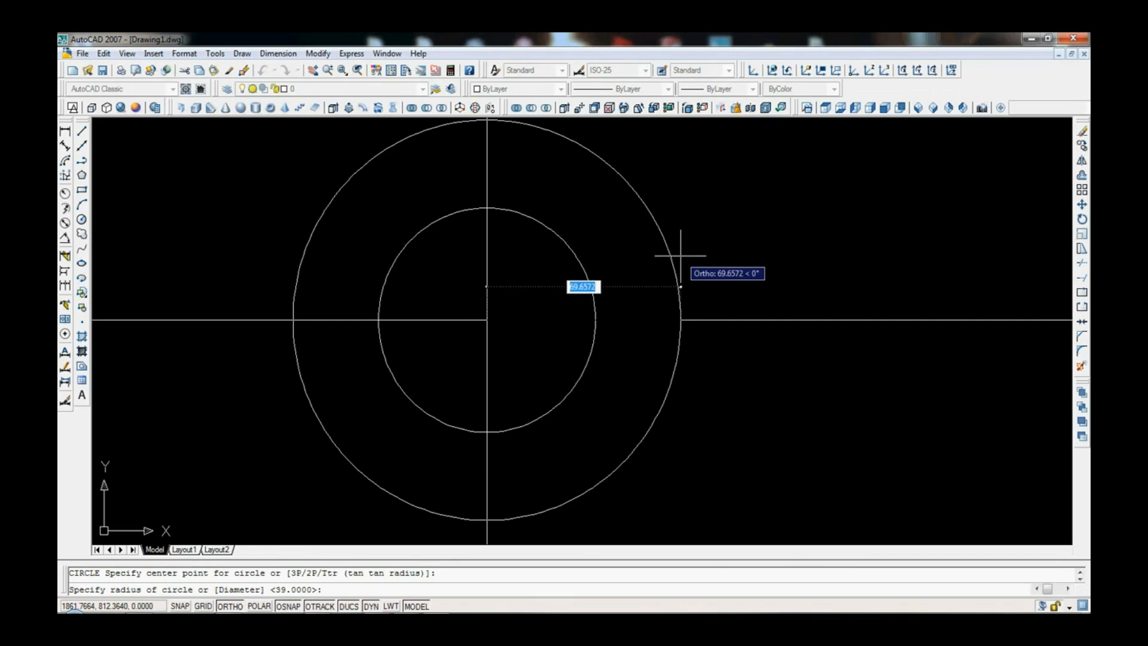
text(45)
key(Return)
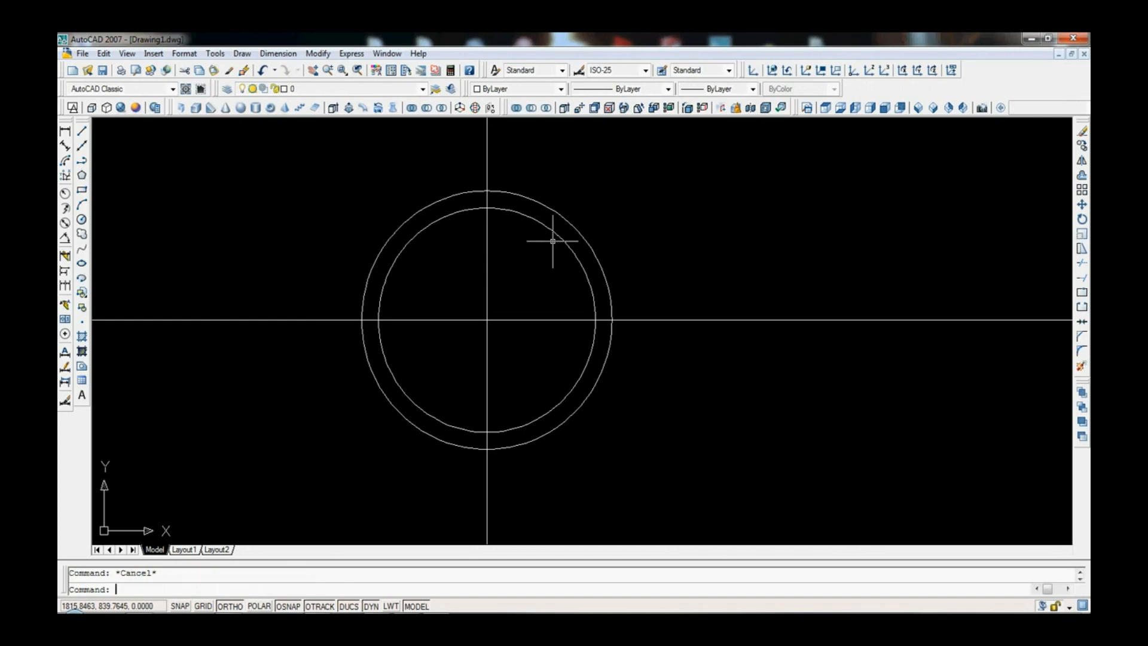
Draw a third concentric circle of diameter 102 from the same centre point
key(Return)
click(487, 320)
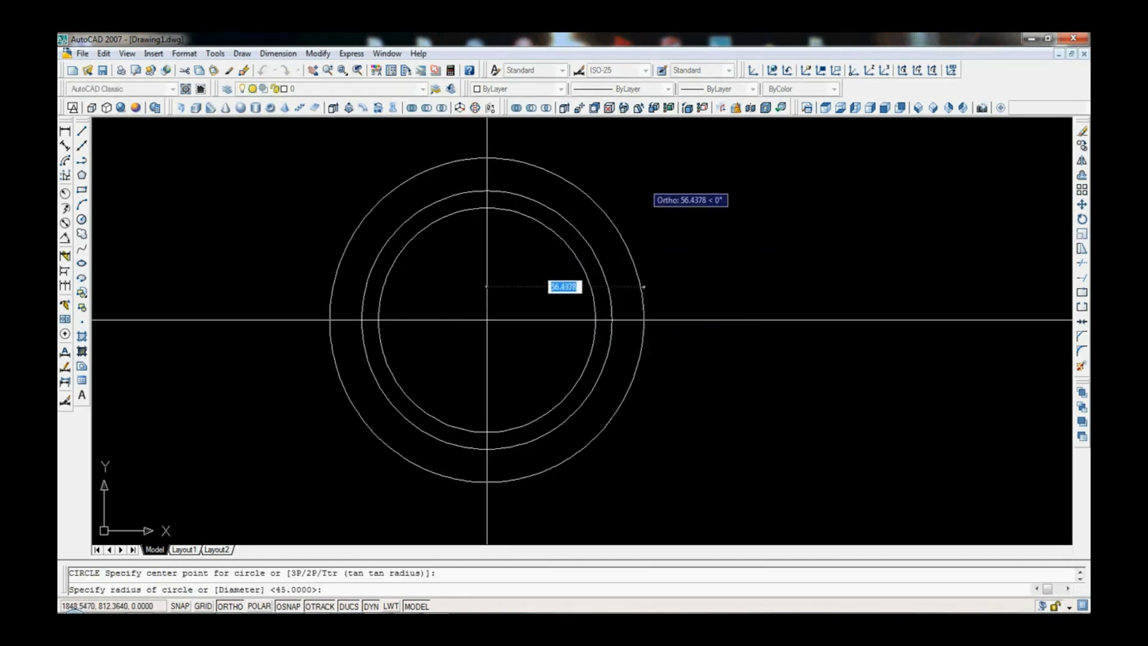
text(d)
key(Return)
text(1)
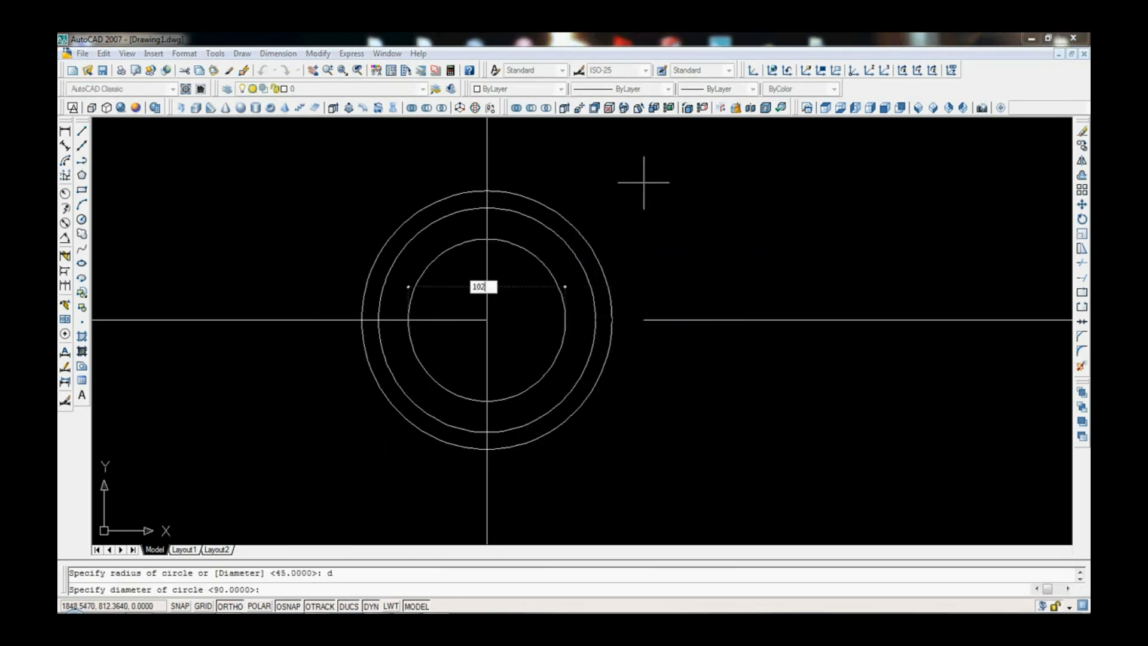
text(02)
key(Return)
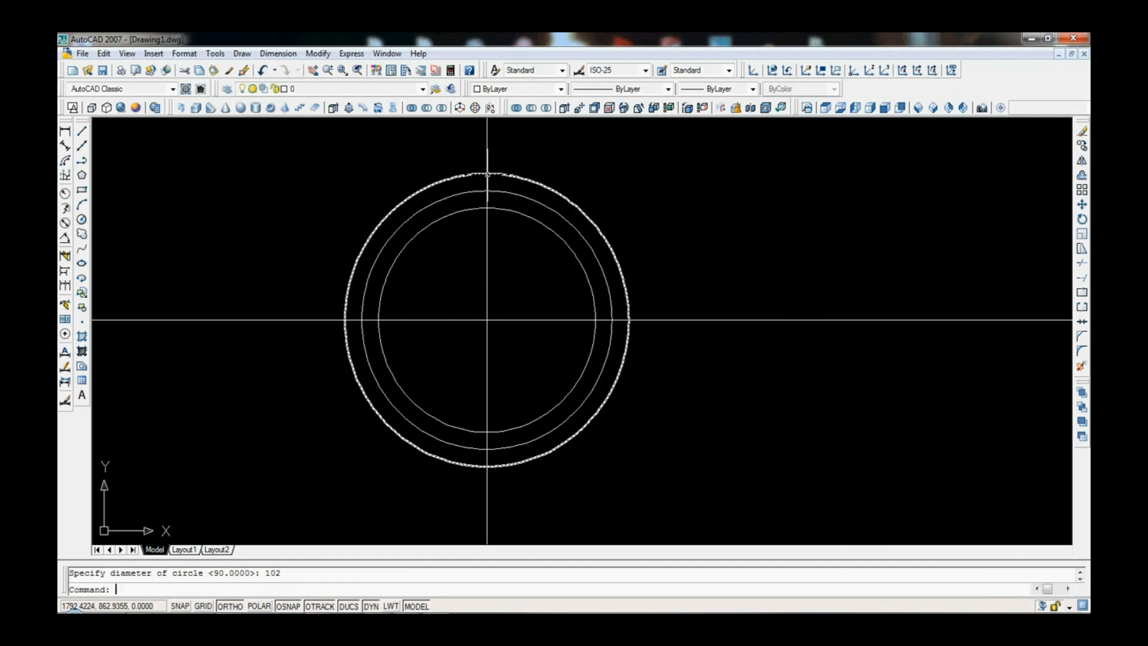
Draw a circle of radius 4 centred where the vertical centre line meets the top of the diameter 102 circle
key(Return)
scroll(487, 173, up, 5)
click(487, 173)
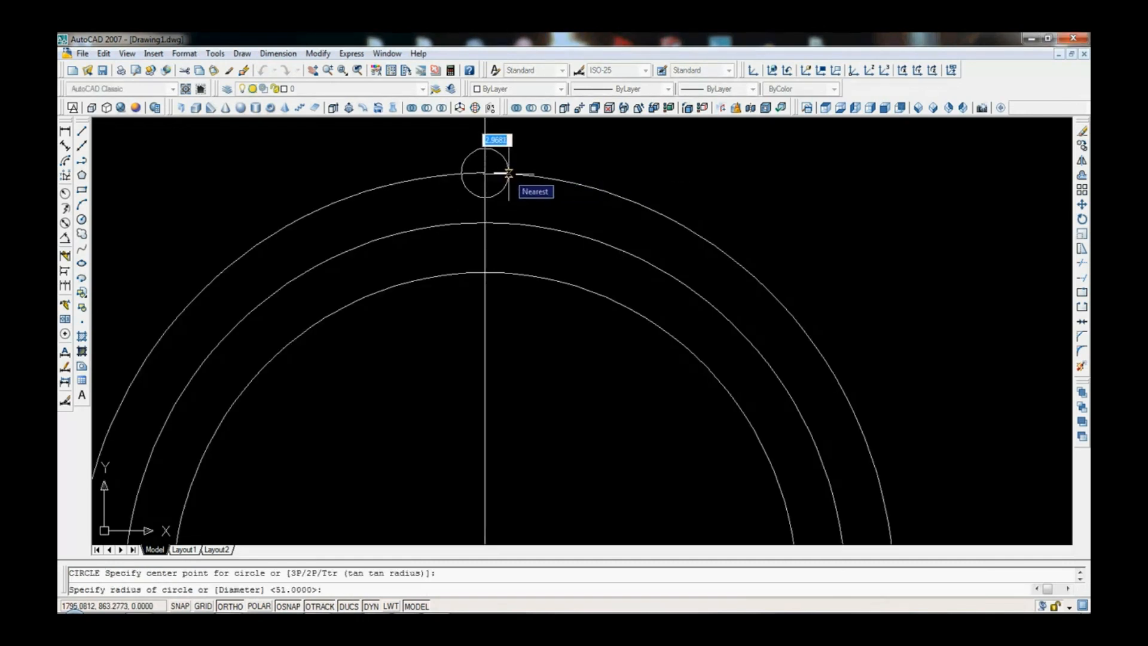
text(4)
key(Return)
Draw another radius 4 circle centred where the horizontal centre line meets the right side of the diameter 102 circle
scroll(506, 179, down, 5)
scroll(513, 208, up, 4)
key(Return)
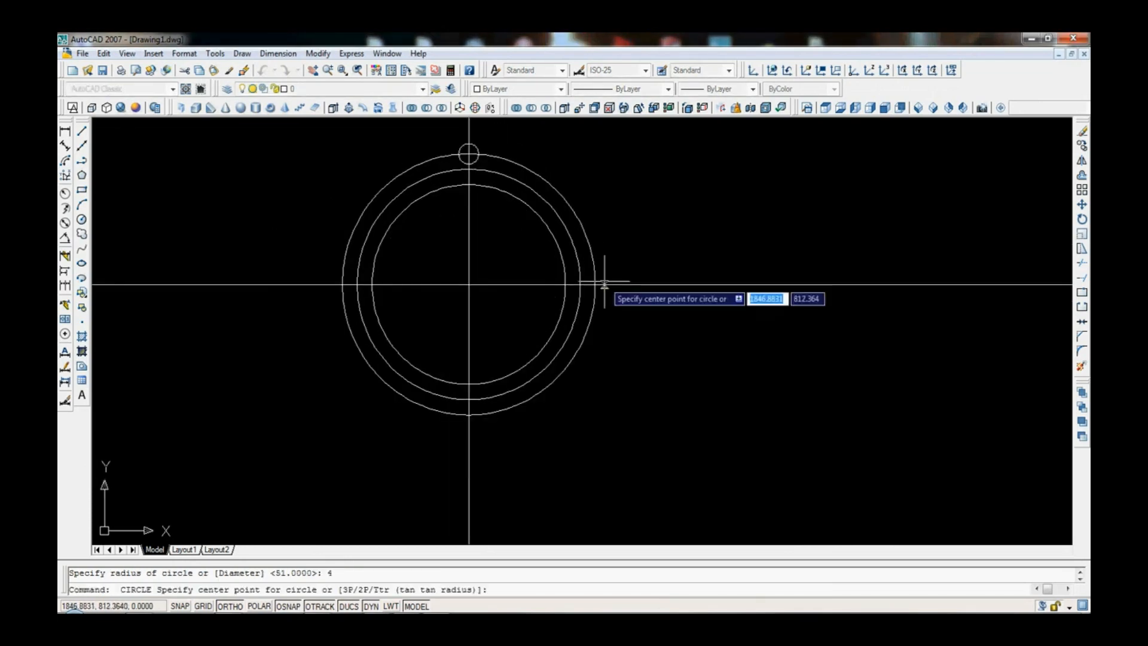
click(595, 285)
key(Return)
key(Return)
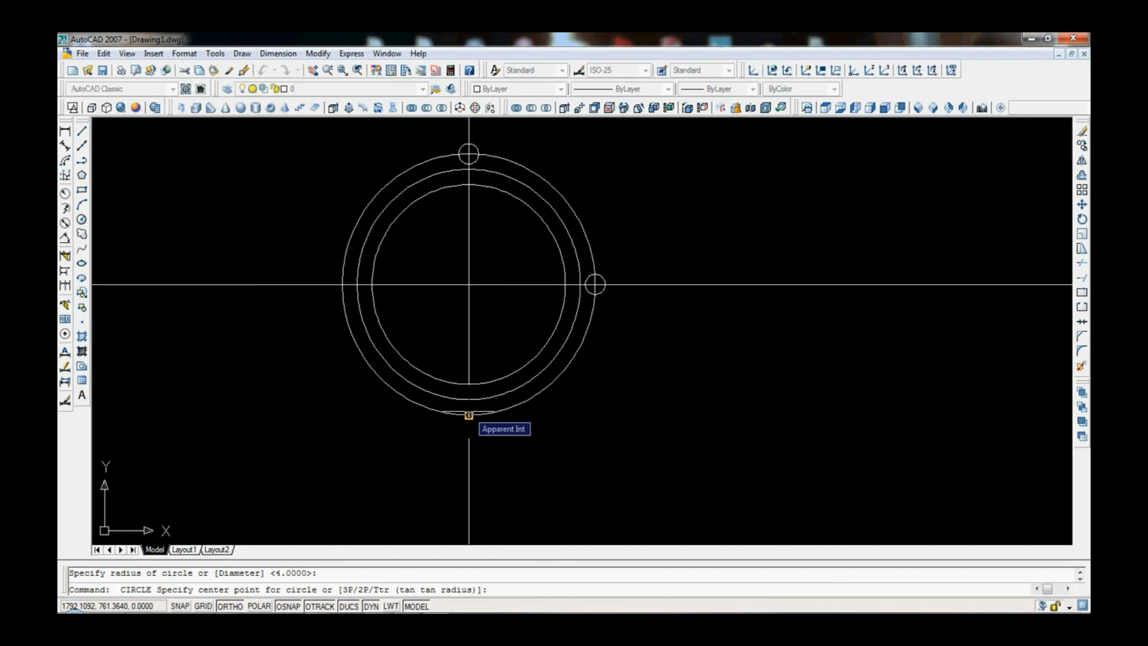
key(Escape)
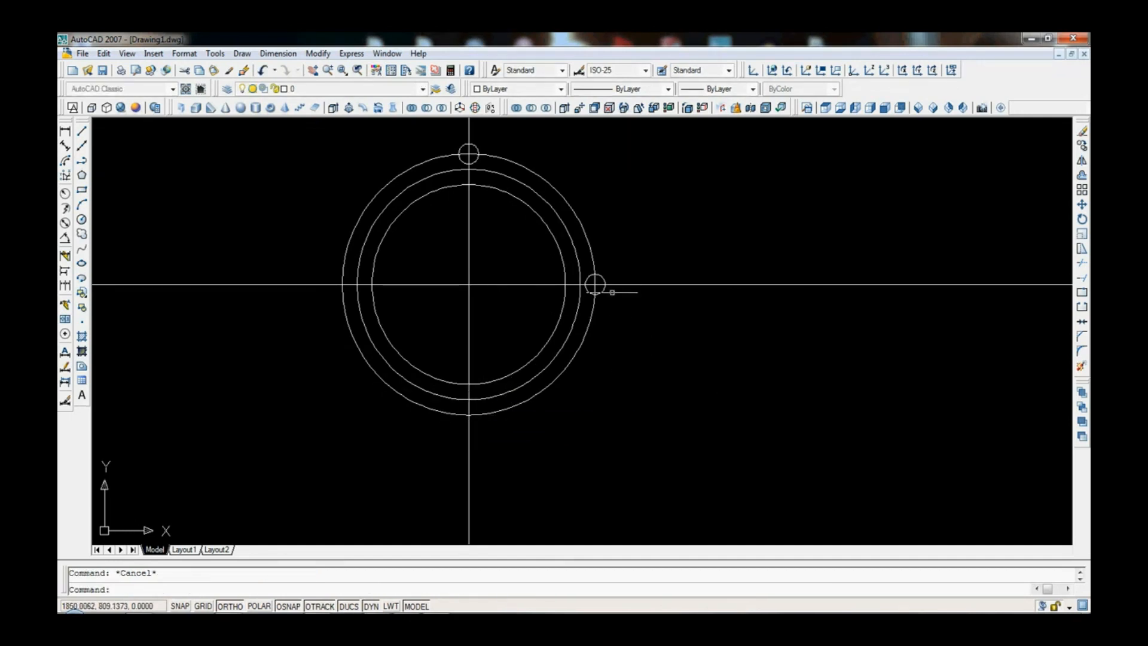
Erase both small radius 4 circles from the diameter 102 circle
click(596, 284)
key(Delete)
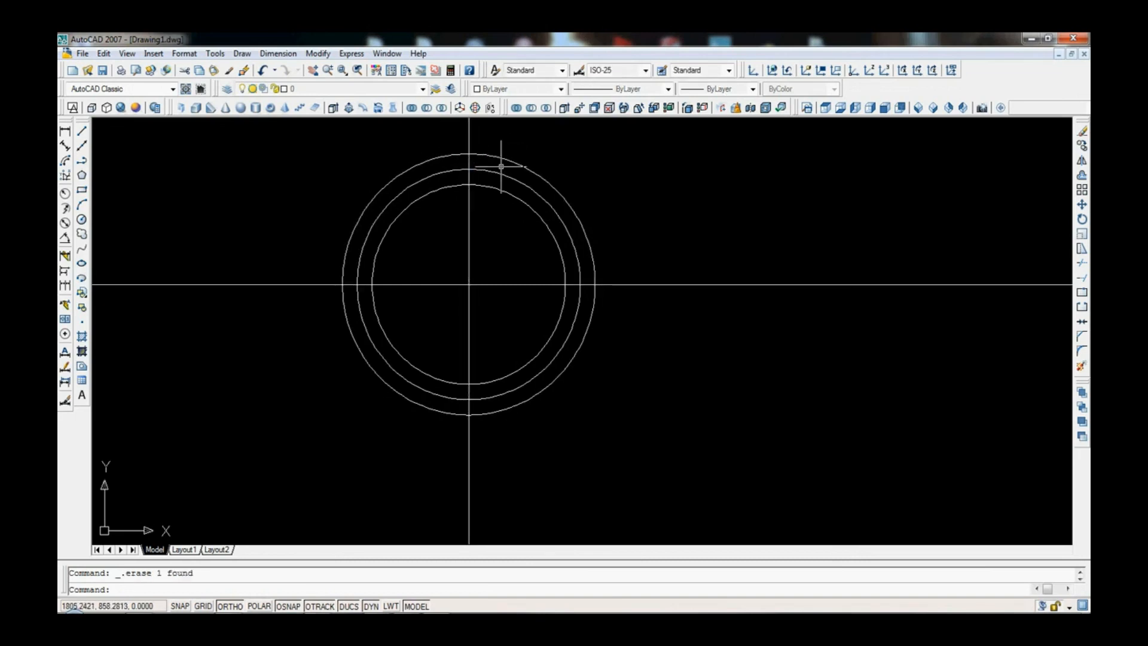
Select the diameter 102 circle and load all available linetypes into the drawing
click(509, 158)
click(538, 166)
click(531, 169)
click(533, 171)
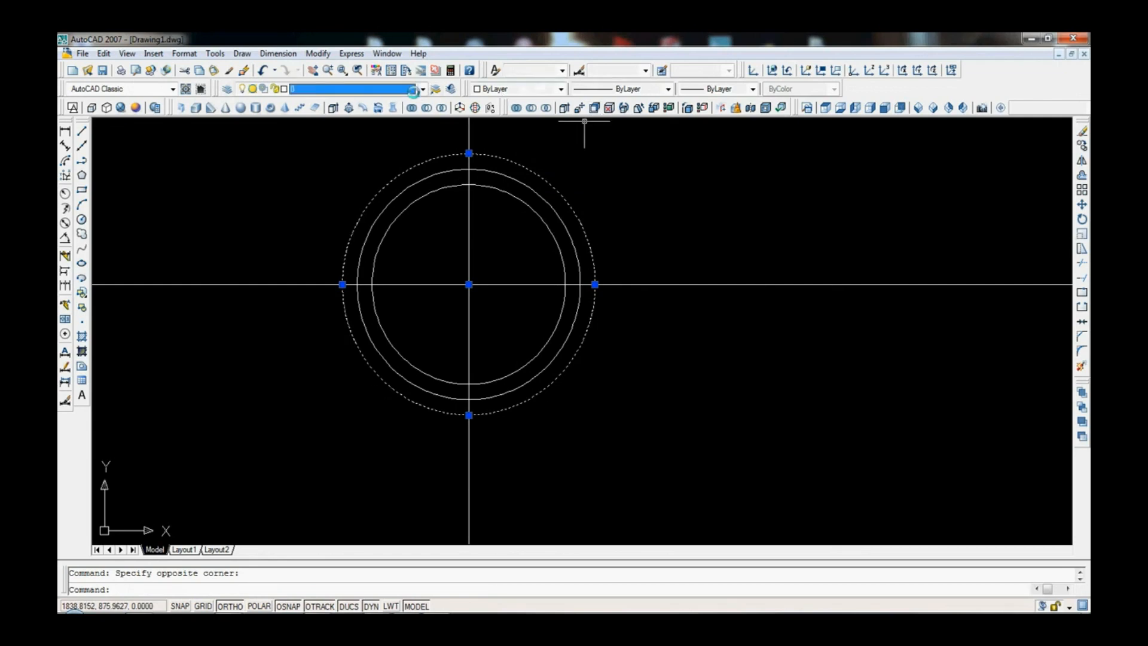
click(370, 89)
click(542, 88)
click(668, 89)
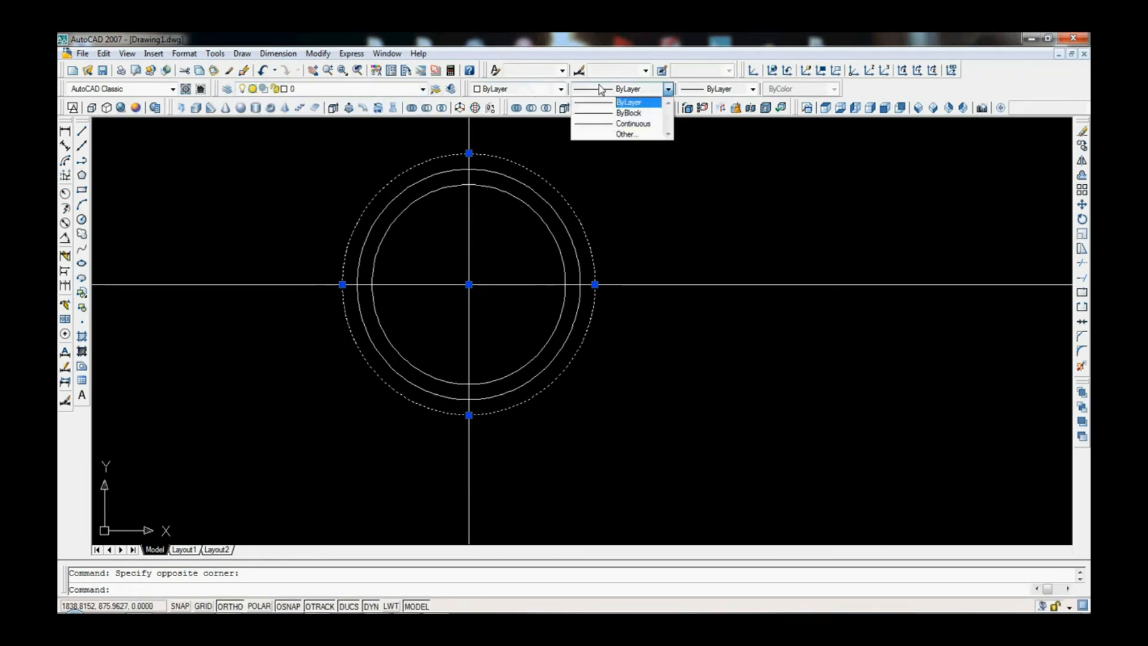
click(656, 135)
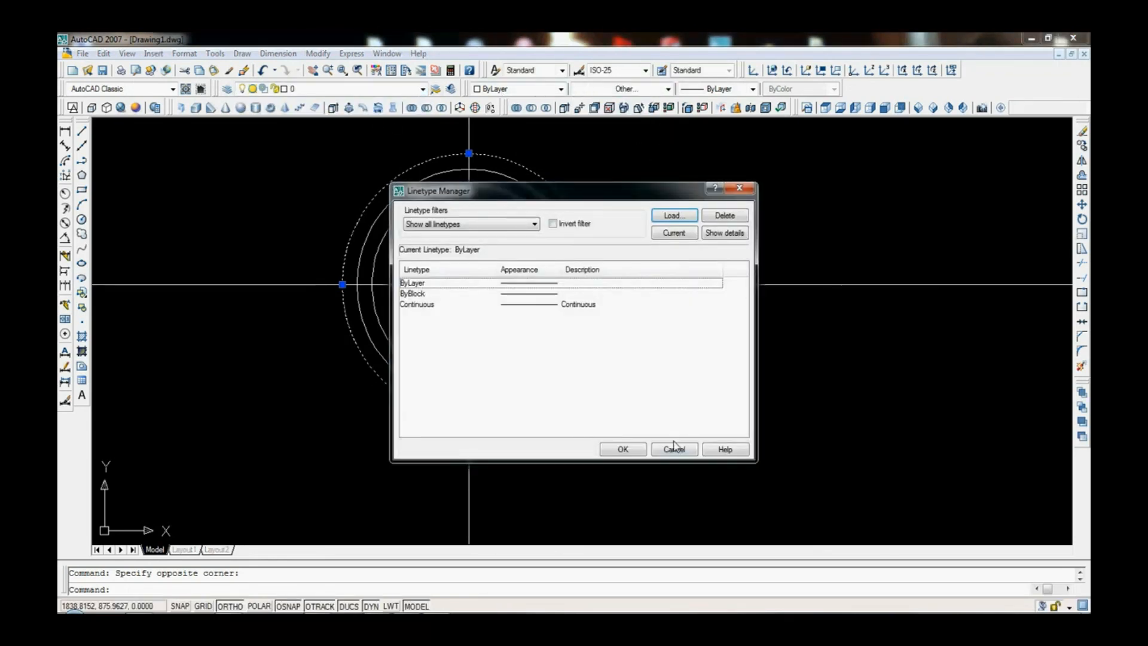
click(676, 218)
click(563, 330)
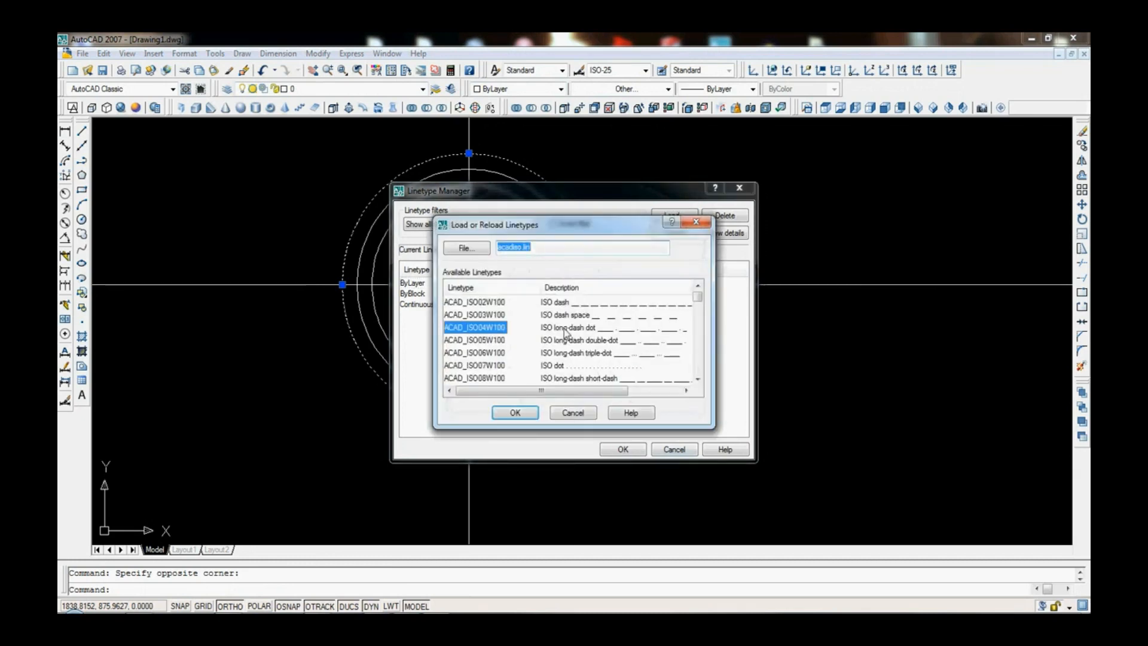
key(ctrl+a)
click(515, 413)
Select HIDDENX2 among the loaded linetypes and accept the Linetype Manager
click(596, 362)
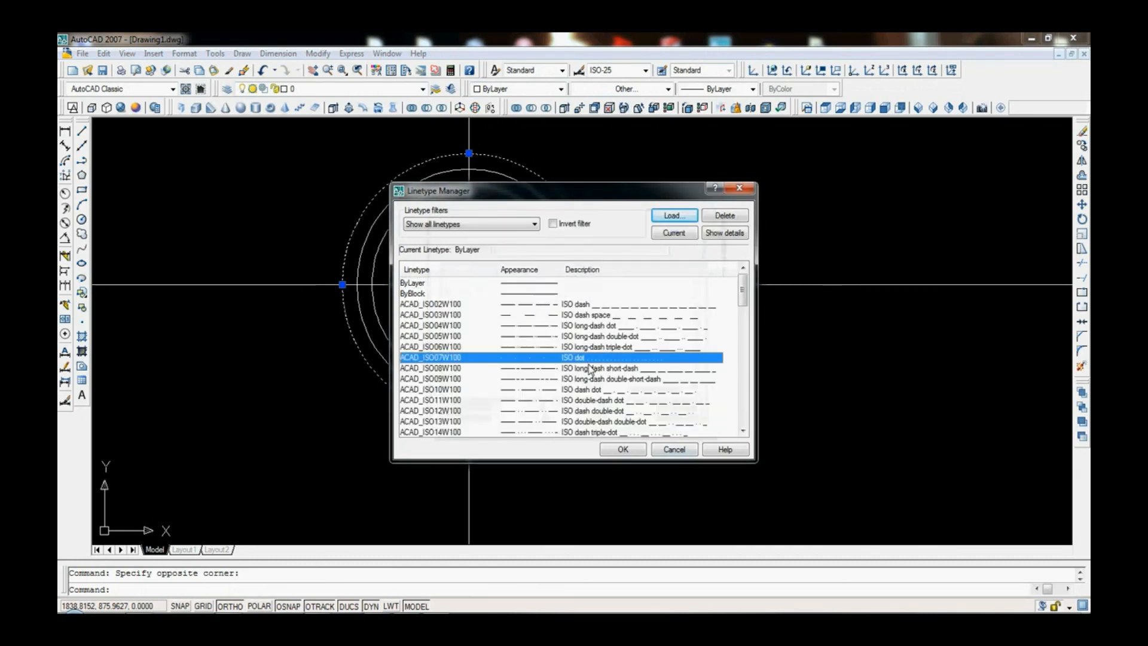
scroll(589, 370, down, 2)
scroll(590, 371, down, 6)
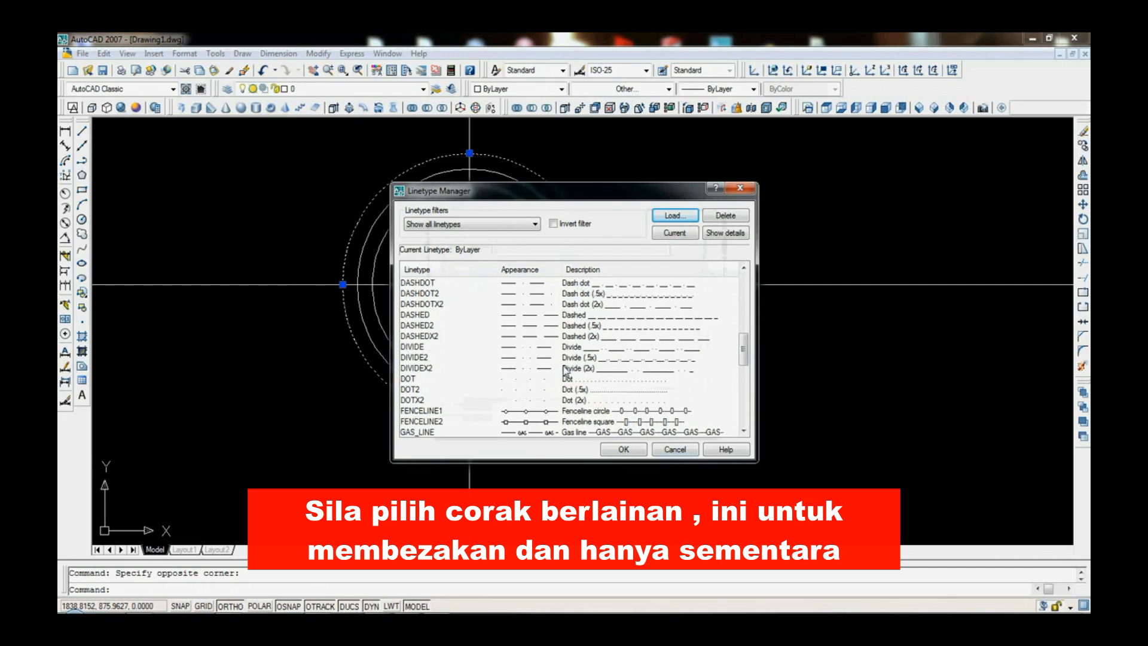
scroll(566, 371, down, 3)
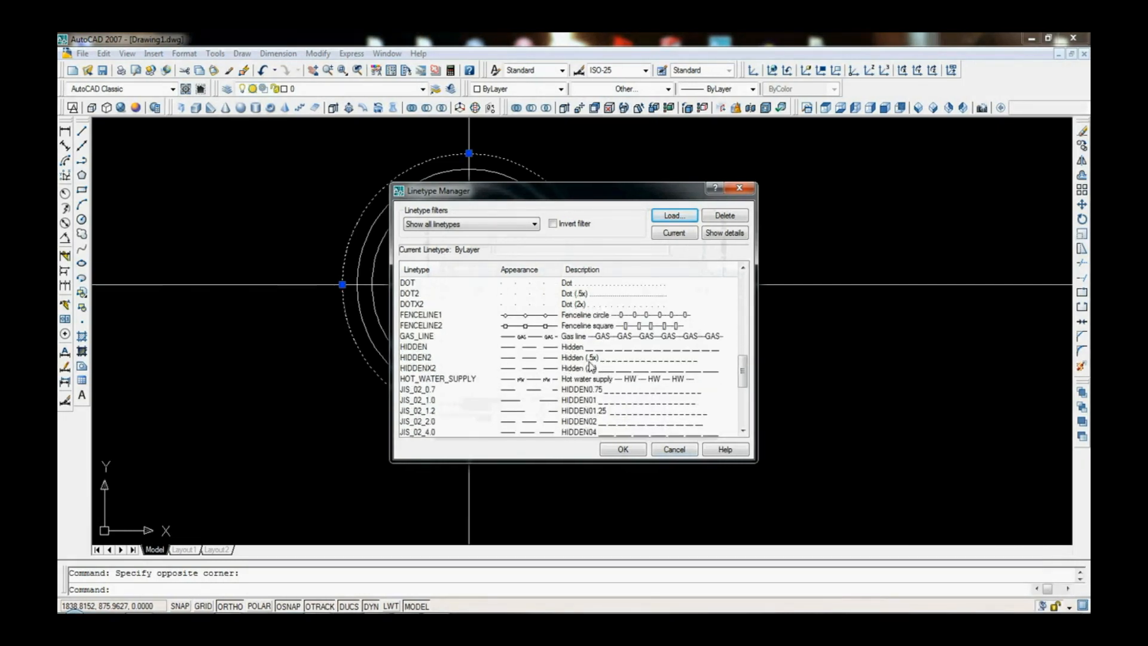
click(600, 369)
click(622, 449)
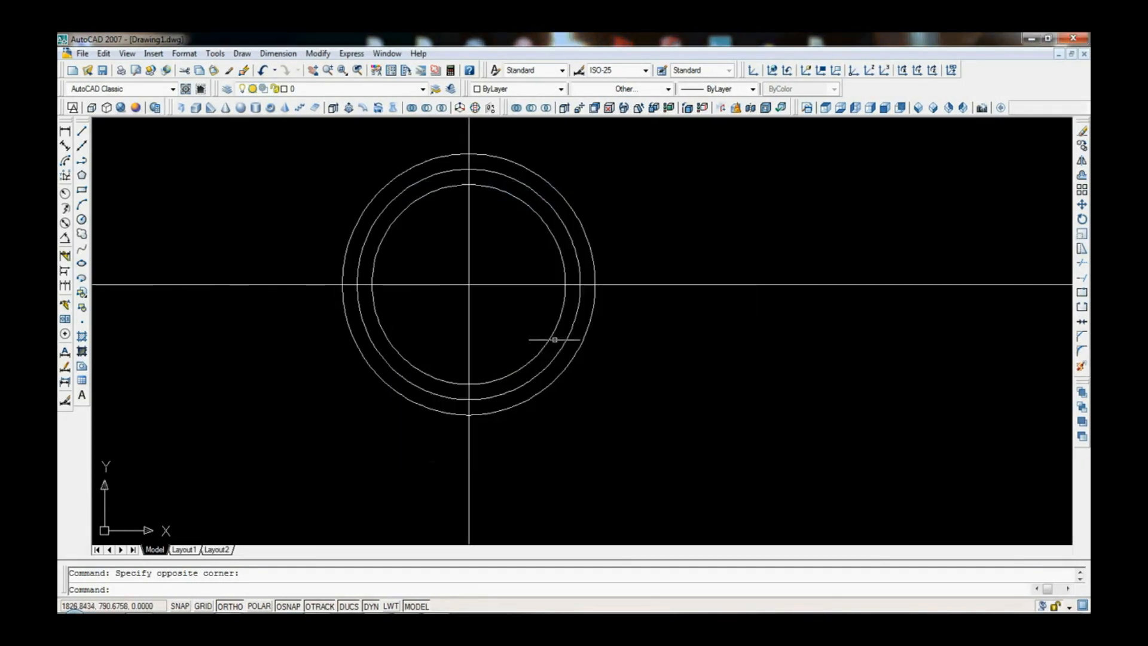
Change the linetype of the diameter 102 circle to HIDDENX2 and clear the selection
click(593, 241)
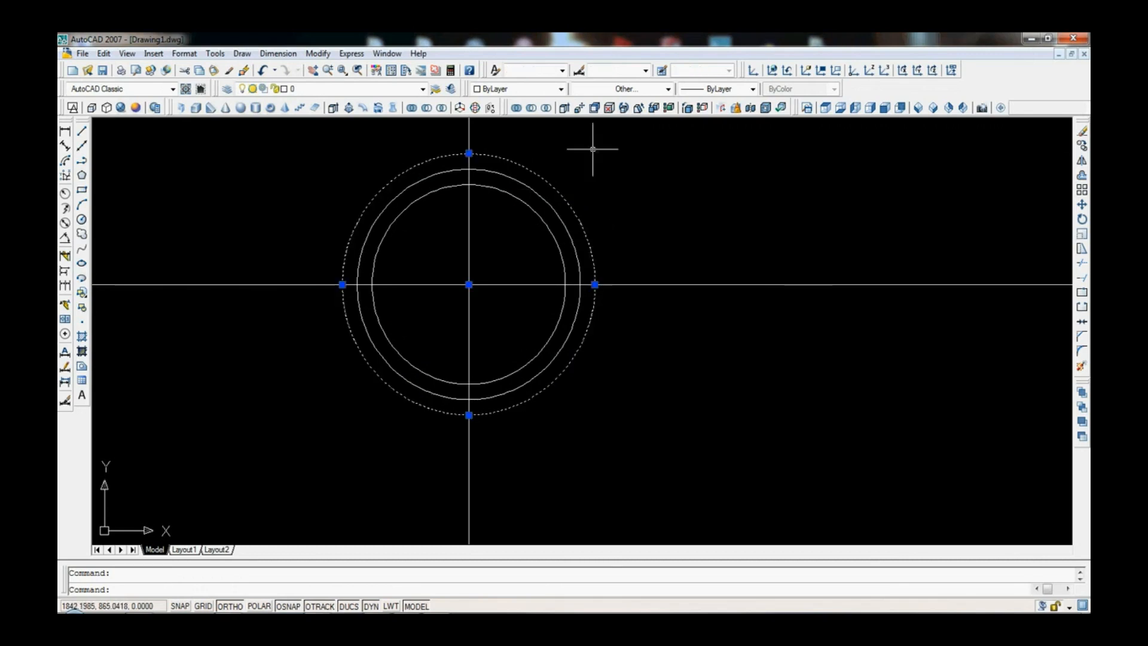
click(604, 89)
scroll(646, 332, down, 1)
scroll(646, 332, down, 6)
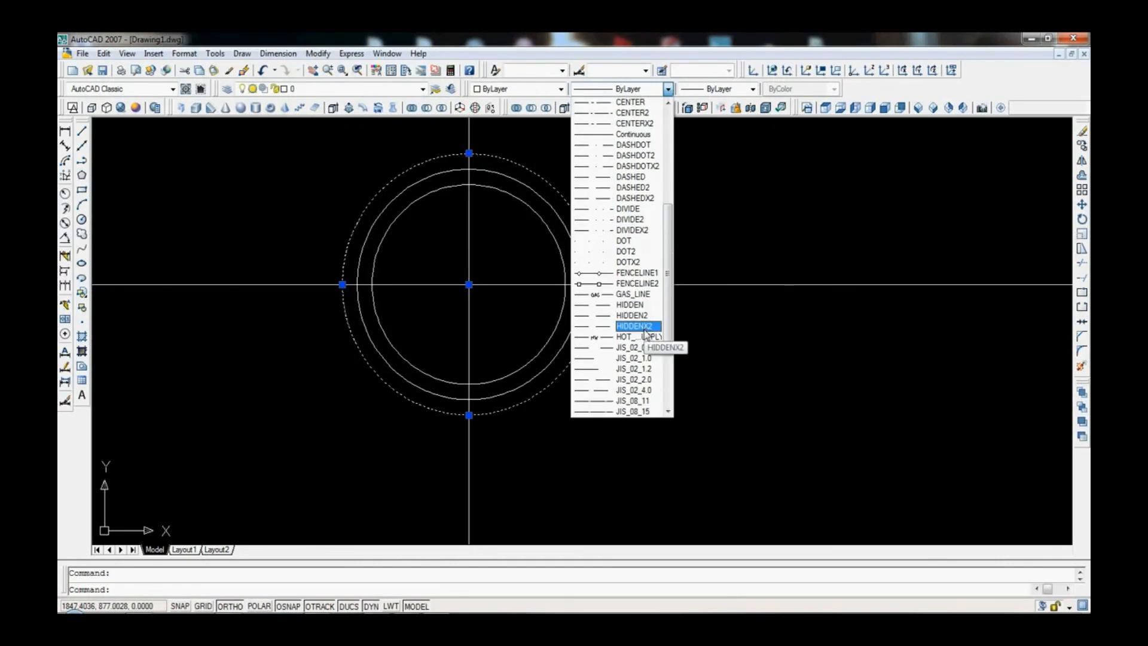
click(646, 328)
key(Escape)
Draw a circle of radius 4 centred where the dashed circle crosses the upper part of the vertical centre line
middle_drag(614, 229, 655, 240)
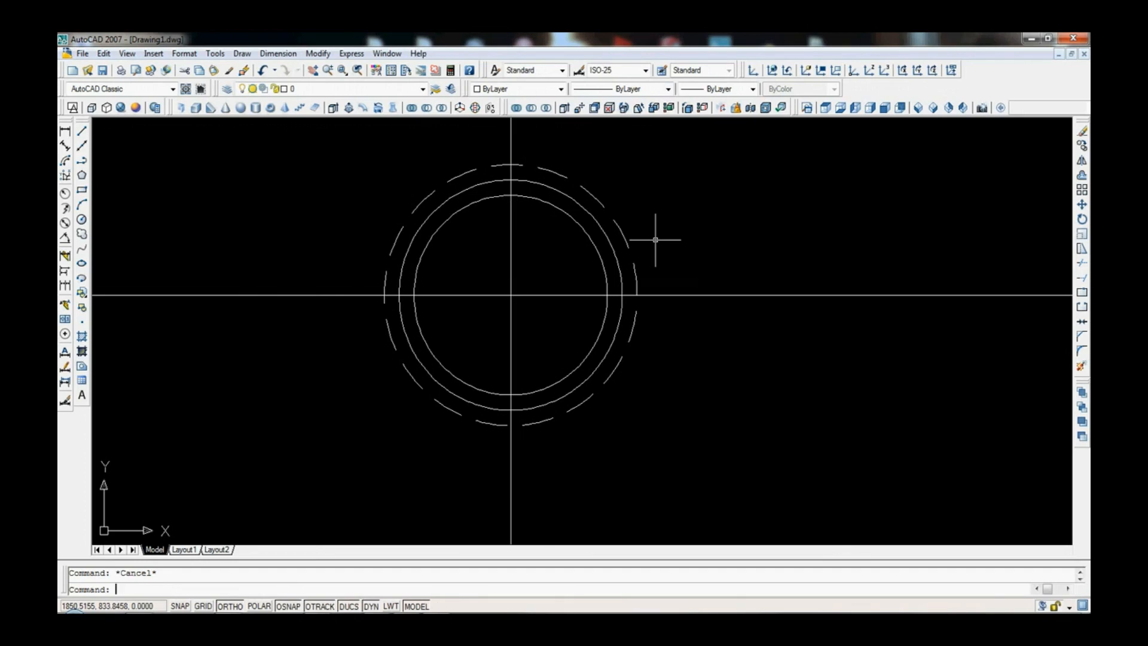
text(c)
key(Return)
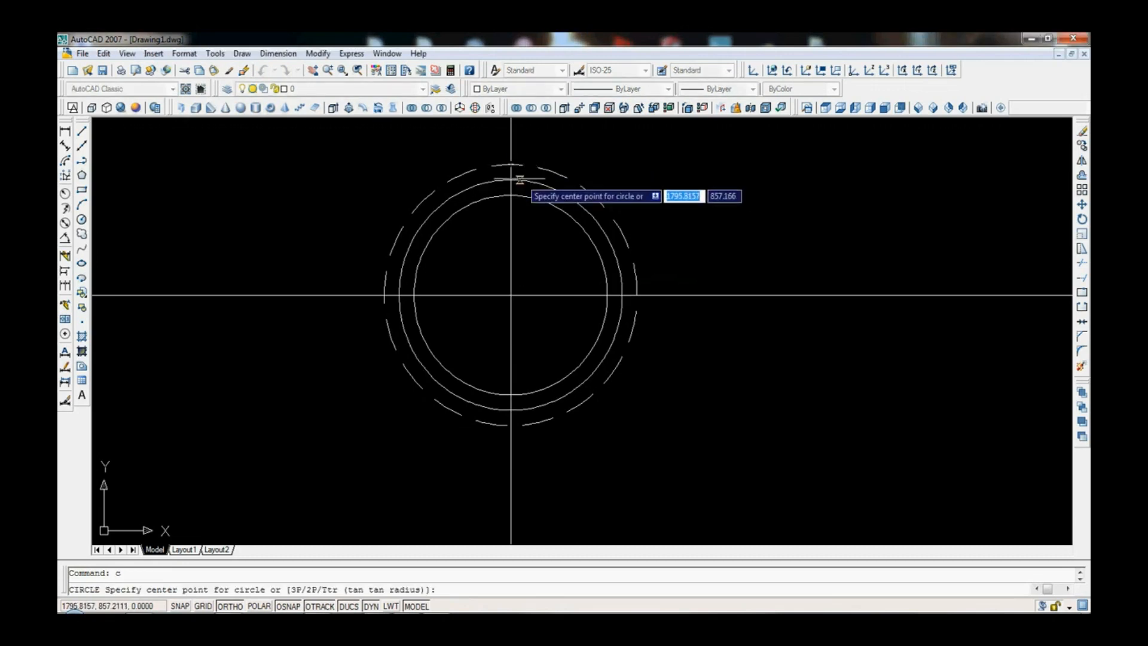
click(512, 164)
text(4)
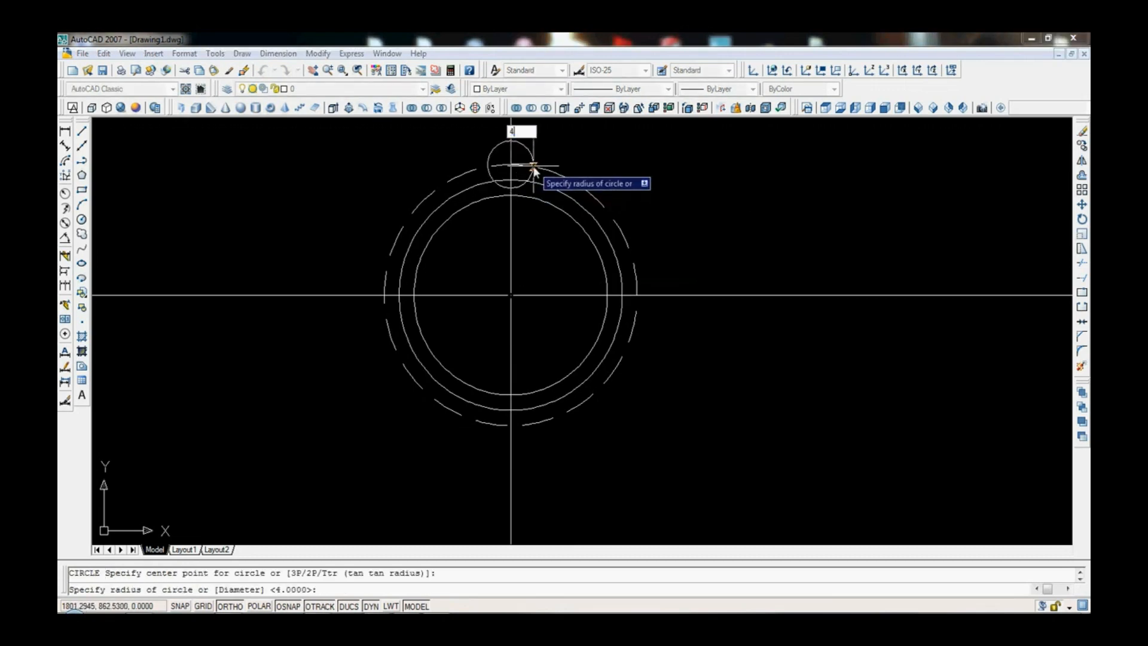
key(Return)
key(Escape)
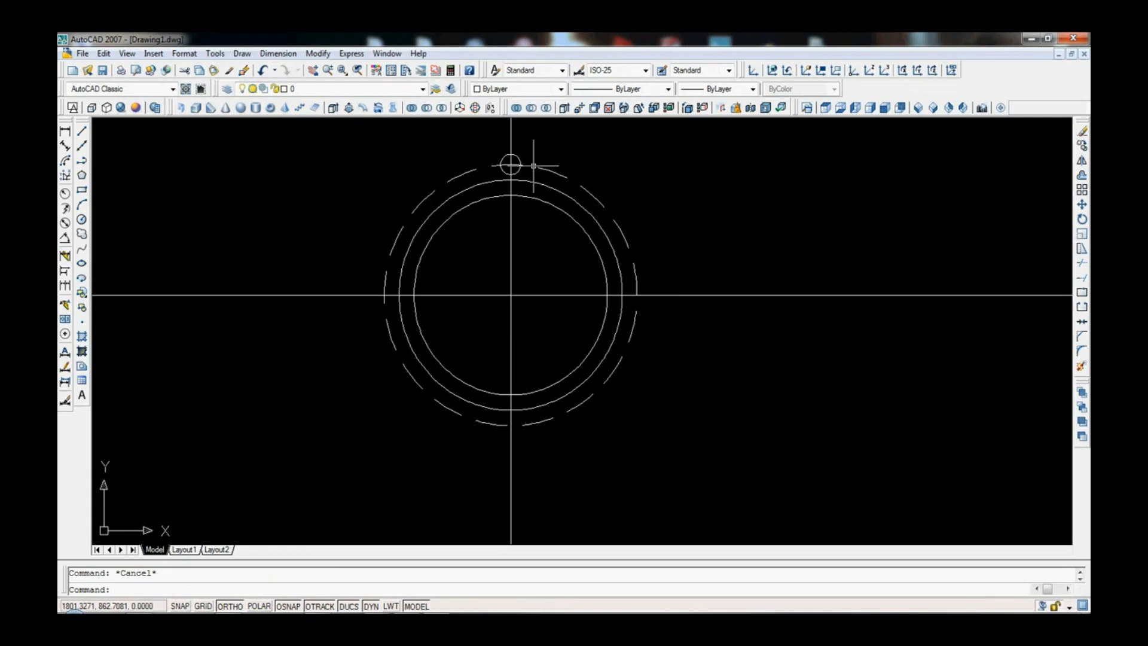
Draw a circle of radius 10 concentric with the small radius 4 circle
key(Return)
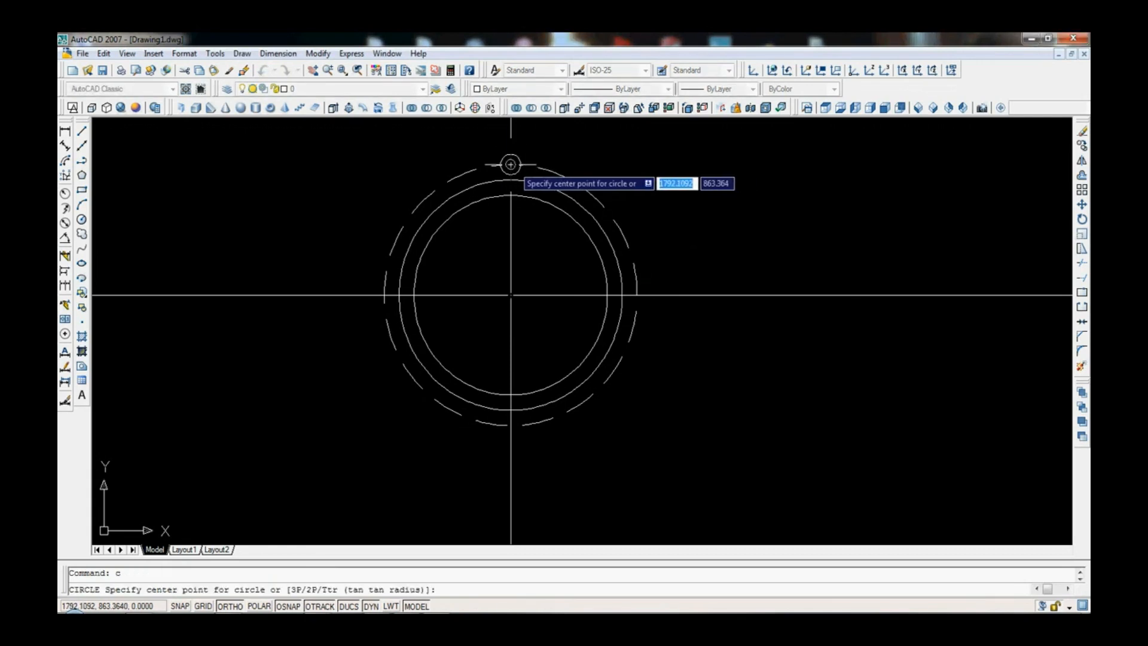
click(512, 163)
text(10)
key(Return)
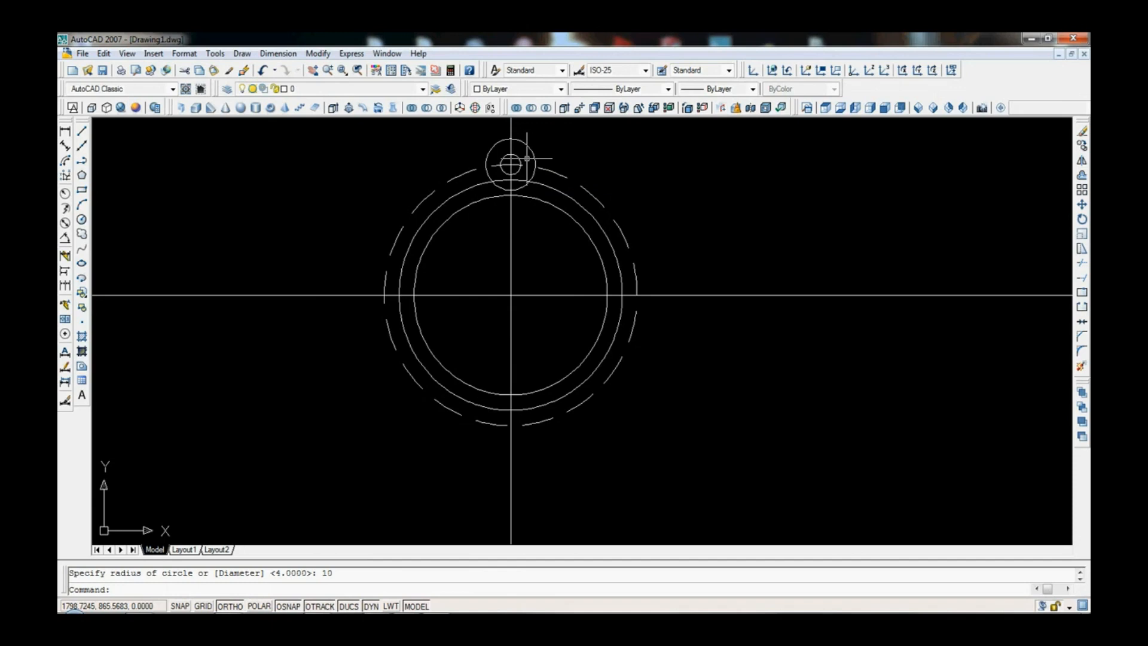
key(Escape)
Erase the dashed diameter 102 construction circle
click(555, 181)
click(560, 174)
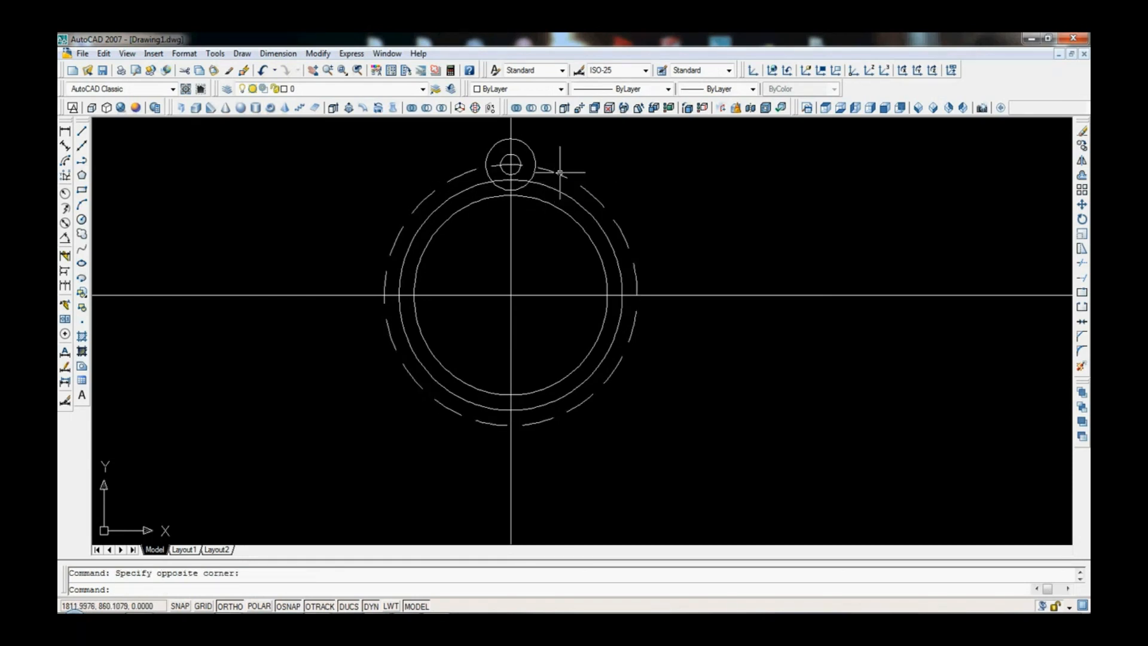
key(Delete)
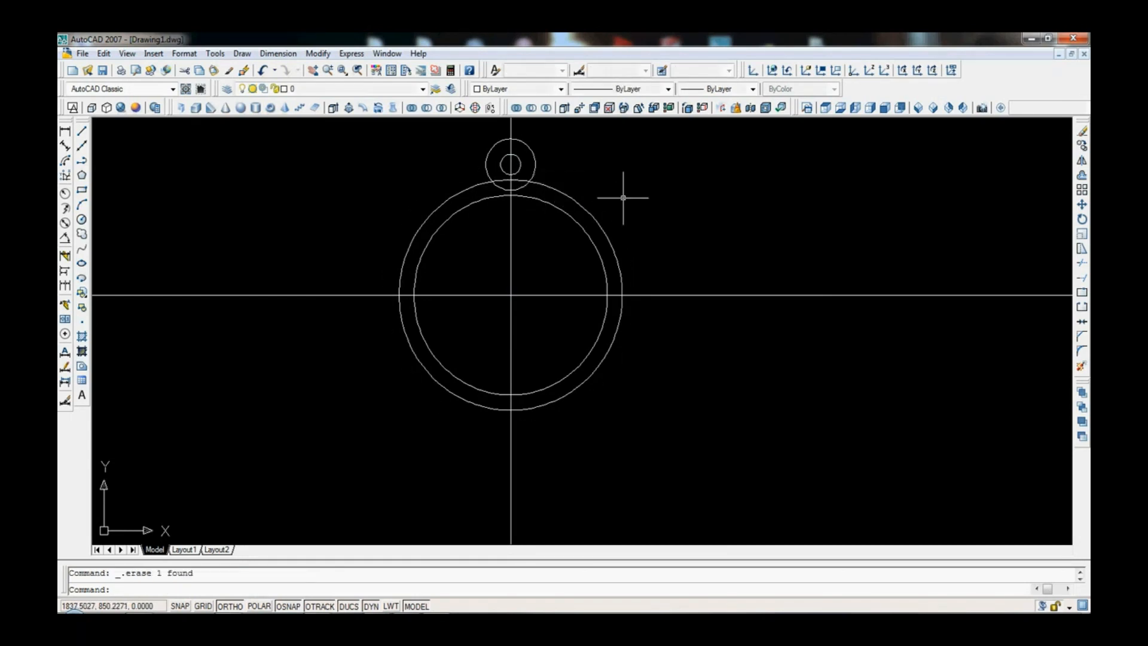
Fillet the right-hand junction between the radius 10 lug circle and the outer ring circle with radius 8
text(f)
key(Return)
text(r)
key(Return)
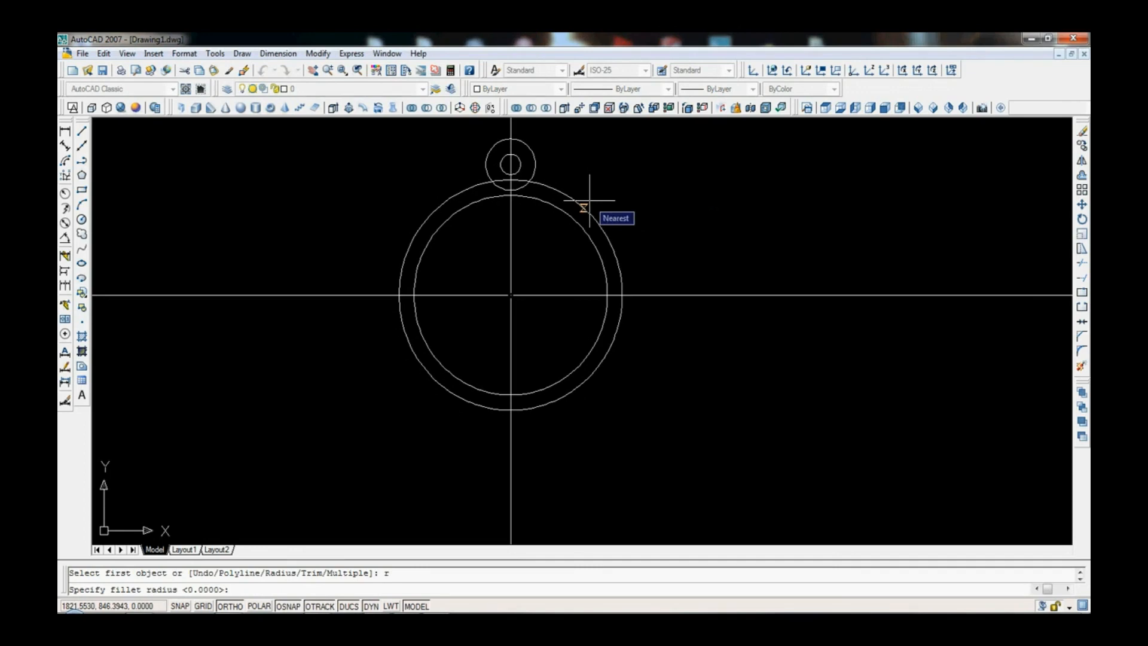
text(8)
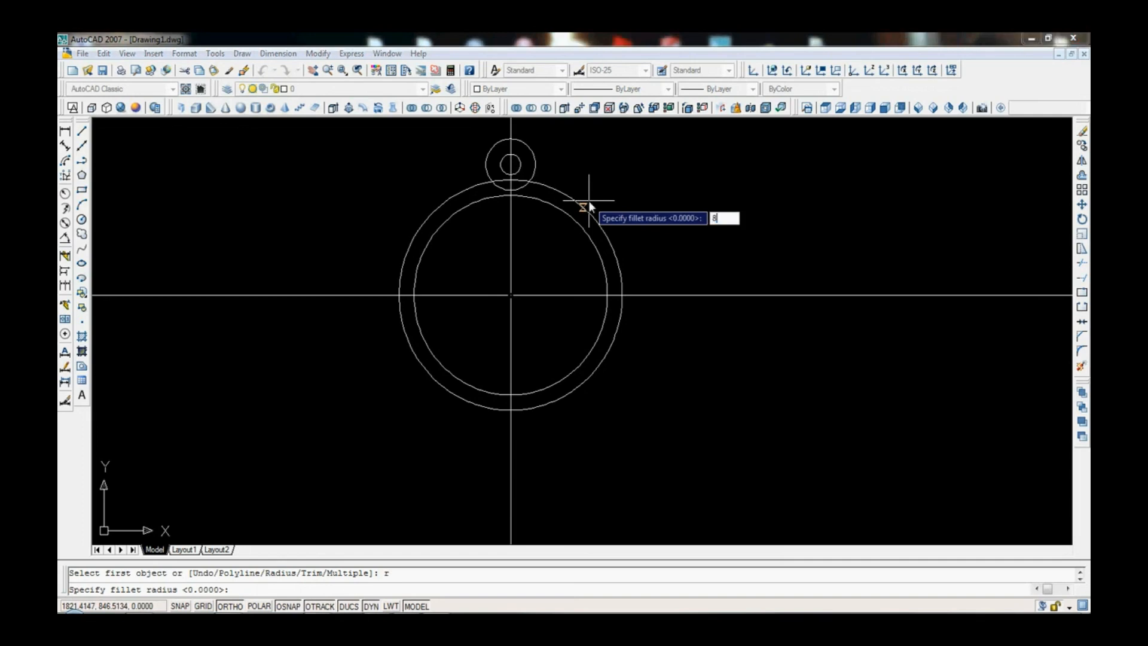
key(Return)
click(540, 189)
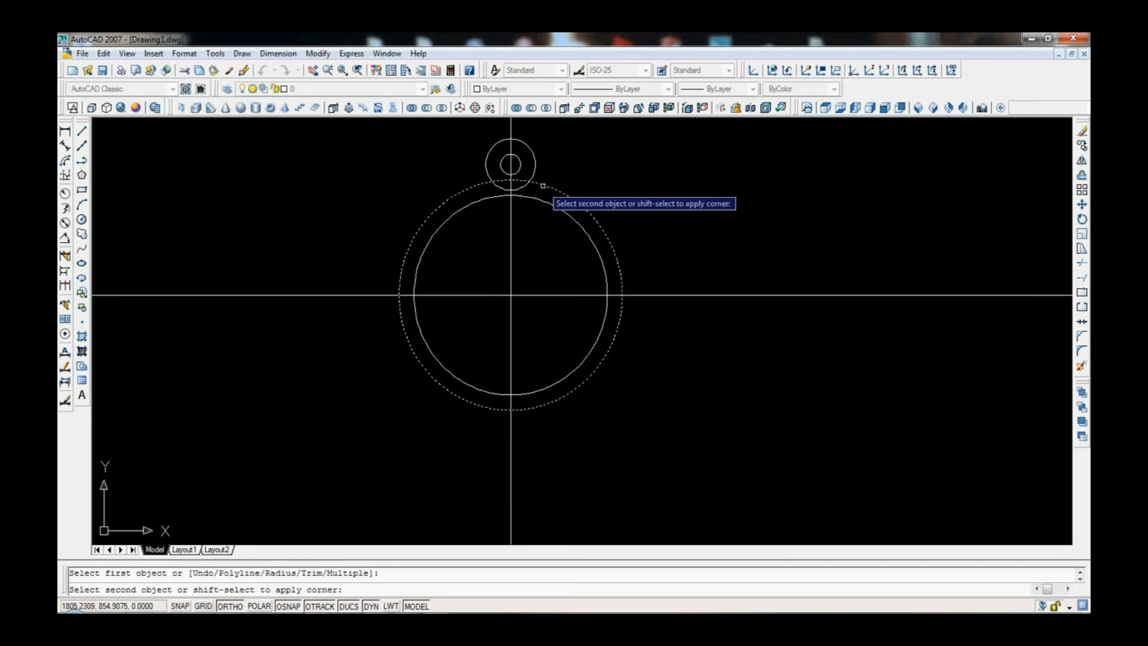
click(537, 174)
Fillet the left-hand junction between the lug circle and the outer ring circle with the same radius of 8
key(Return)
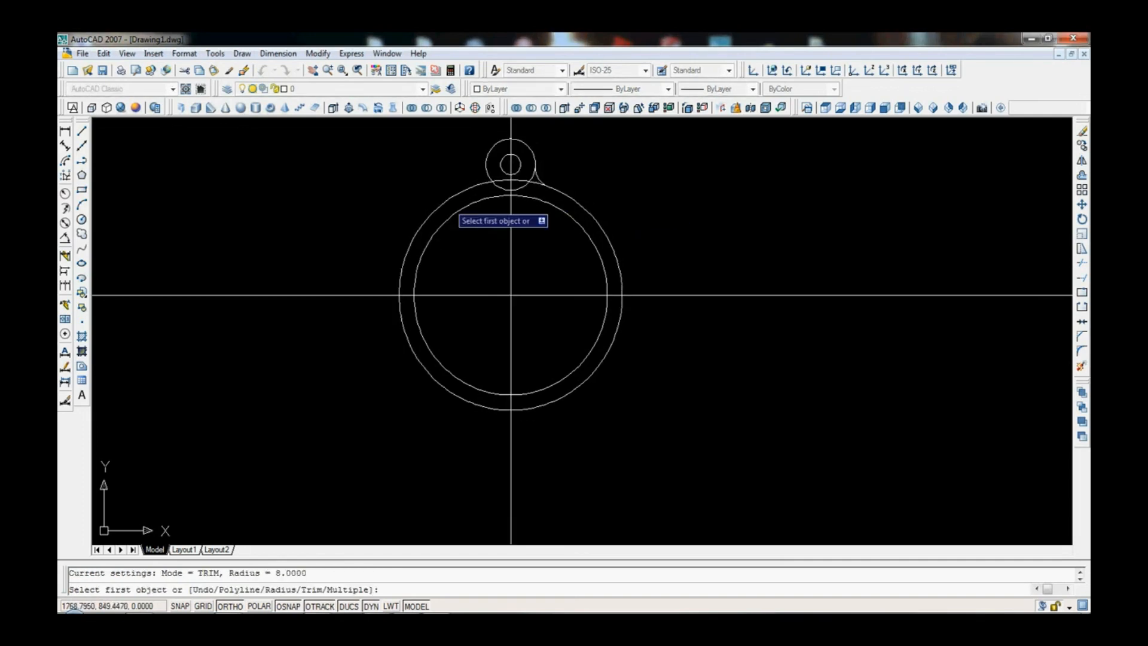
click(466, 194)
click(484, 168)
key(Escape)
Trim the overlapping portions of the outer ring and lug circles between the two fillets
text(tr)
key(Return)
scroll(544, 178, up, 6)
key(Return)
click(529, 204)
click(516, 188)
click(512, 205)
click(488, 174)
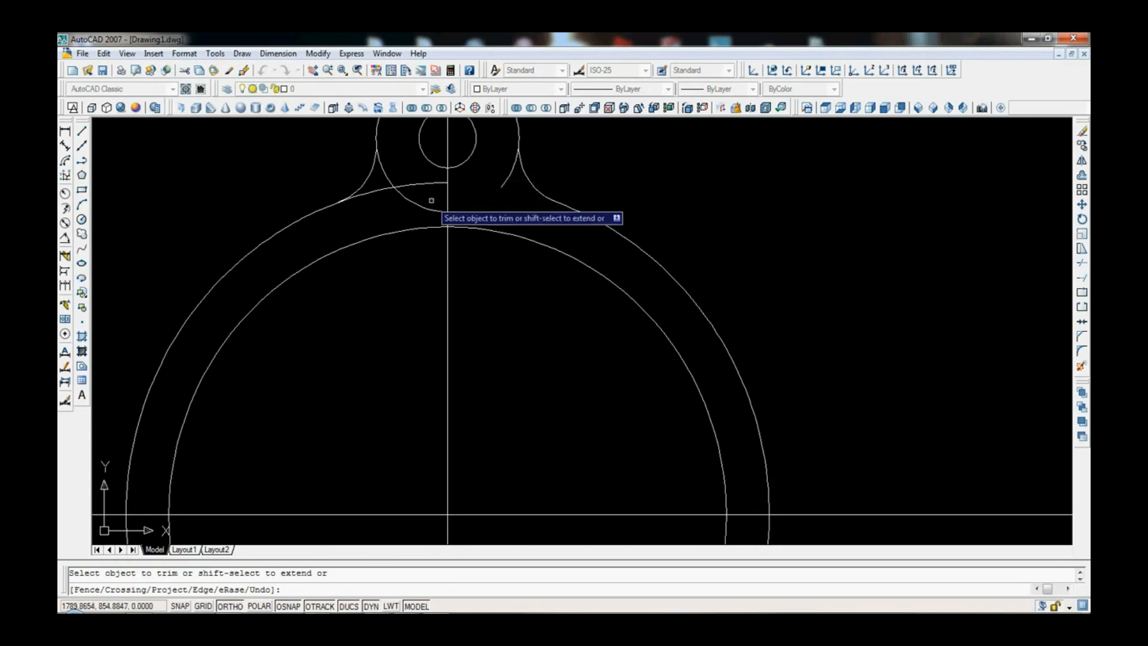
click(414, 214)
click(393, 176)
click(510, 186)
click(494, 171)
key(Escape)
Erase the two leftover arc pieces beneath the lug's hole
click(424, 218)
click(386, 179)
key(Delete)
scroll(515, 198, down, 6)
scroll(515, 197, down, 2)
scroll(513, 189, up, 5)
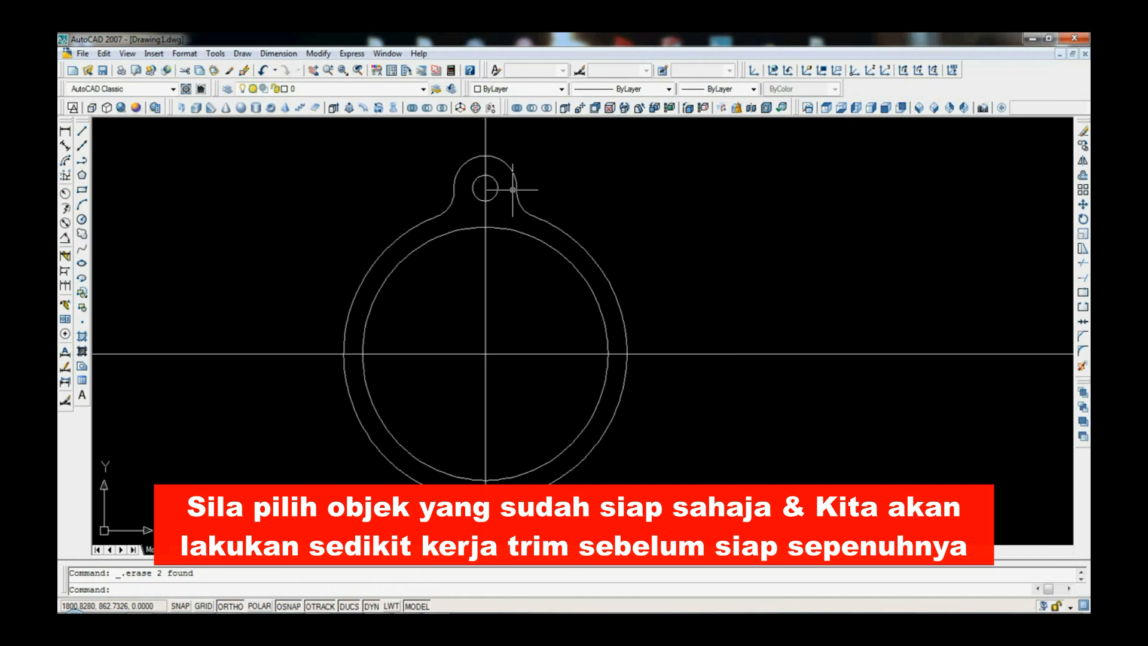
key(Escape)
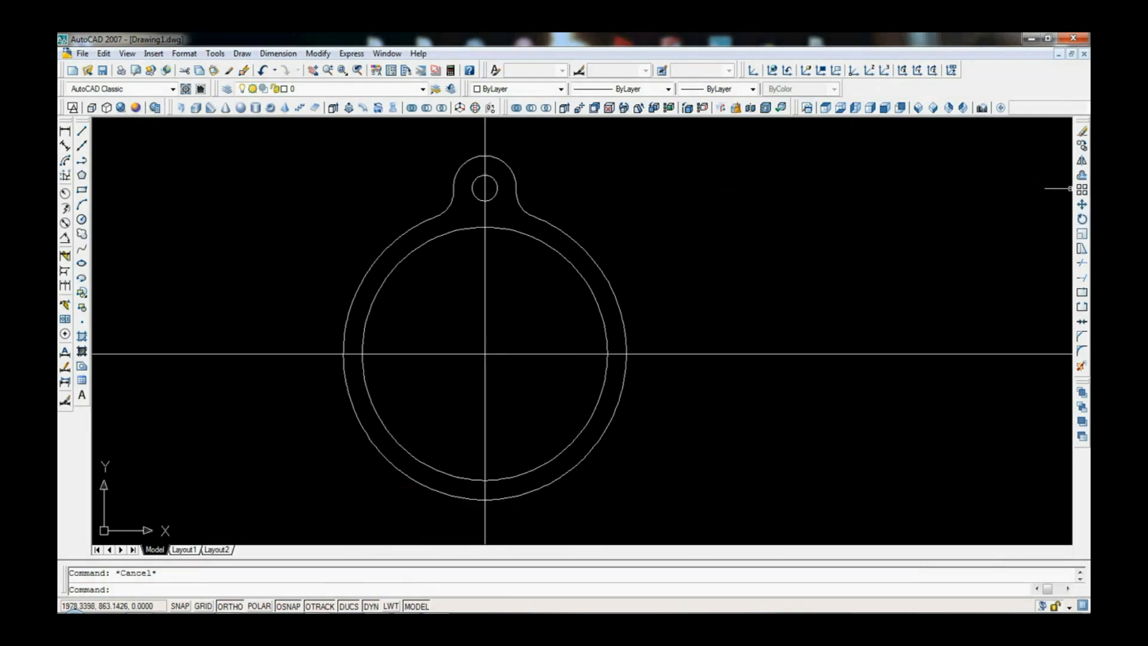
Start a polar array and select the top lug's outer arc, its hole and both fillet arcs
click(1082, 190)
click(546, 230)
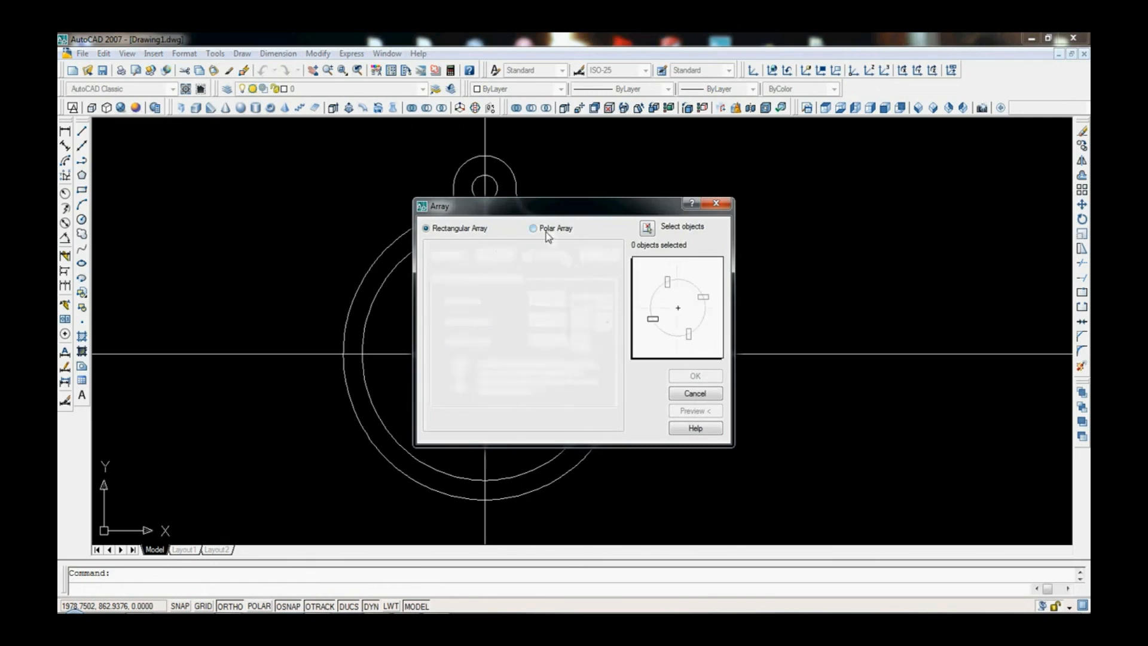
mouse_move(582, 215)
mouse_down()
mouse_move(873, 169)
mouse_move(824, 174)
mouse_up()
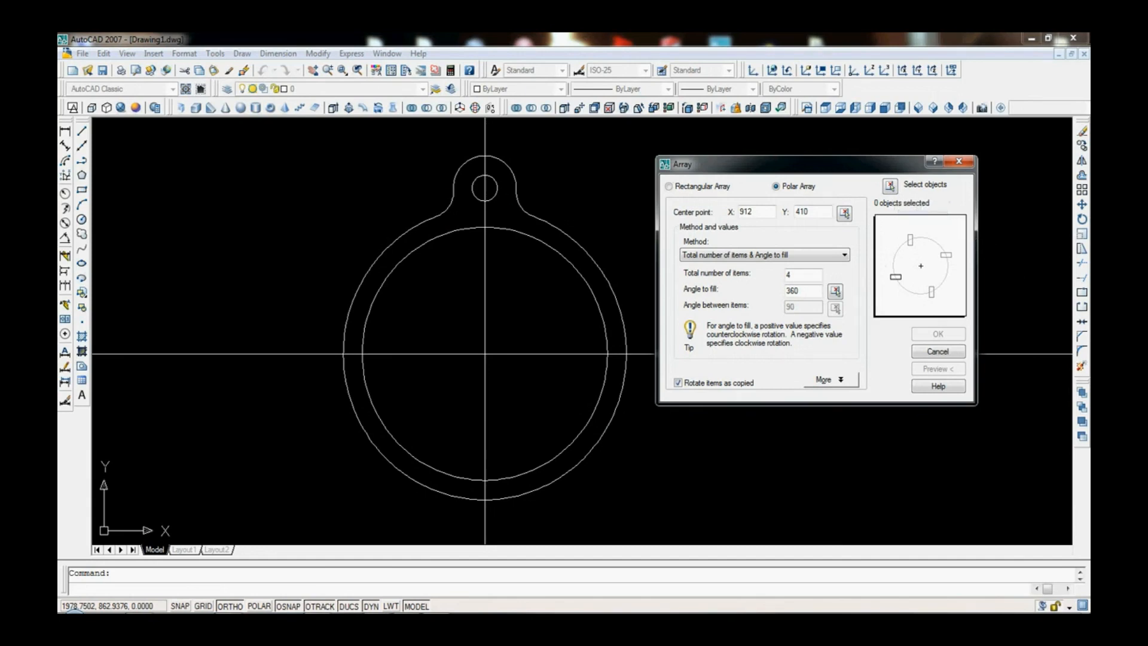
click(891, 187)
scroll(478, 160, up, 3)
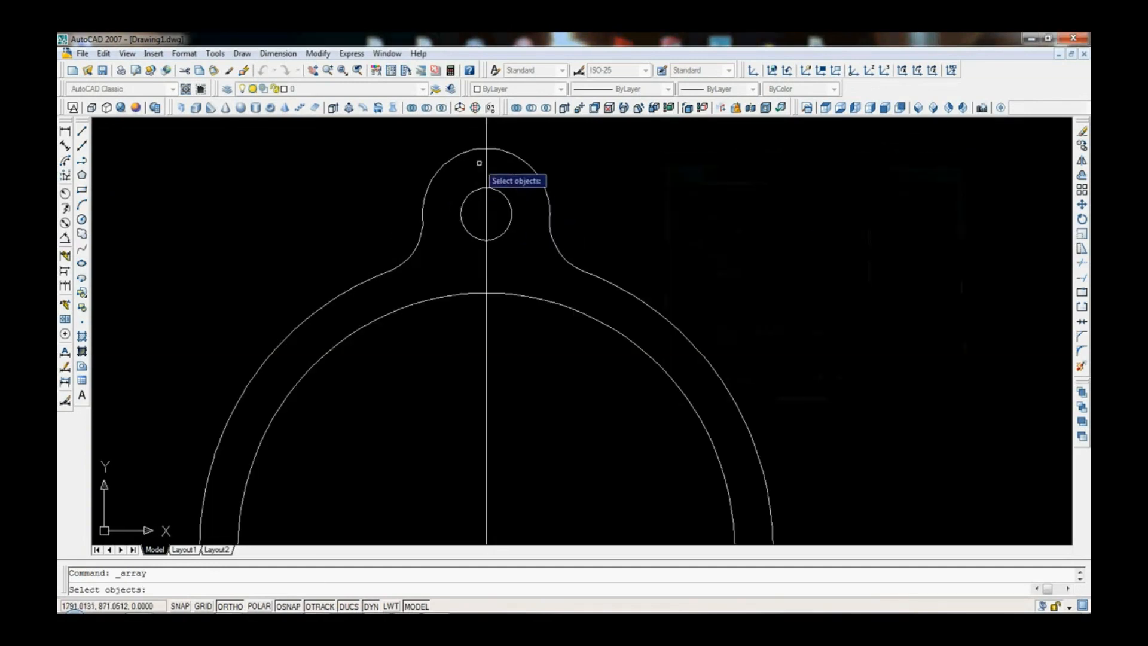
click(595, 233)
click(508, 182)
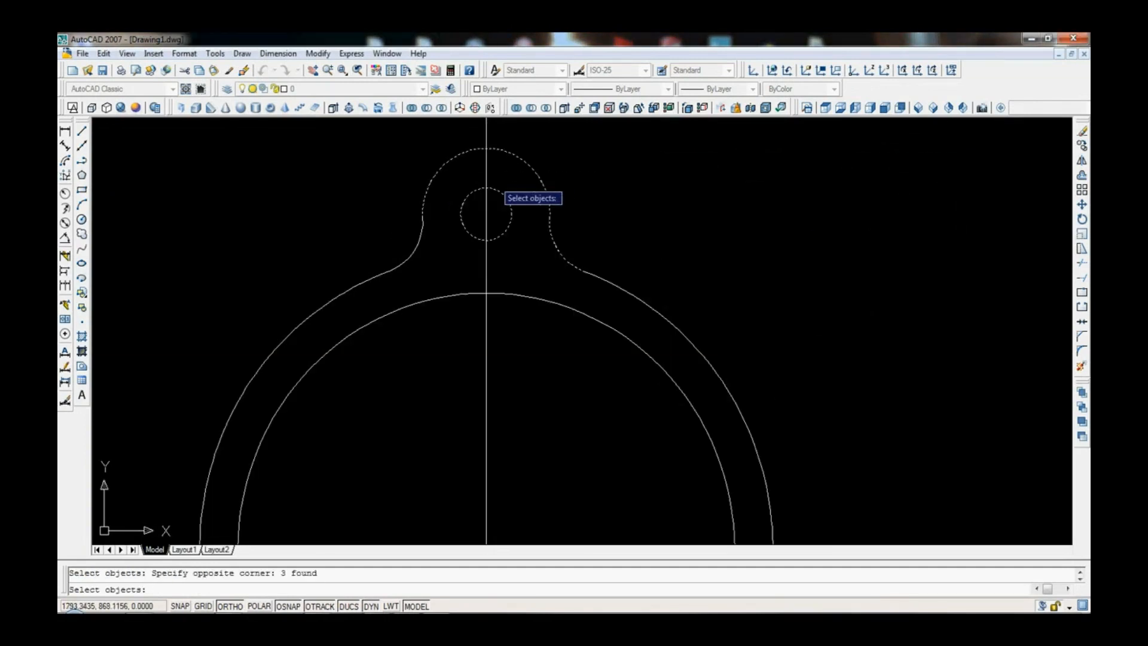
click(437, 244)
click(404, 224)
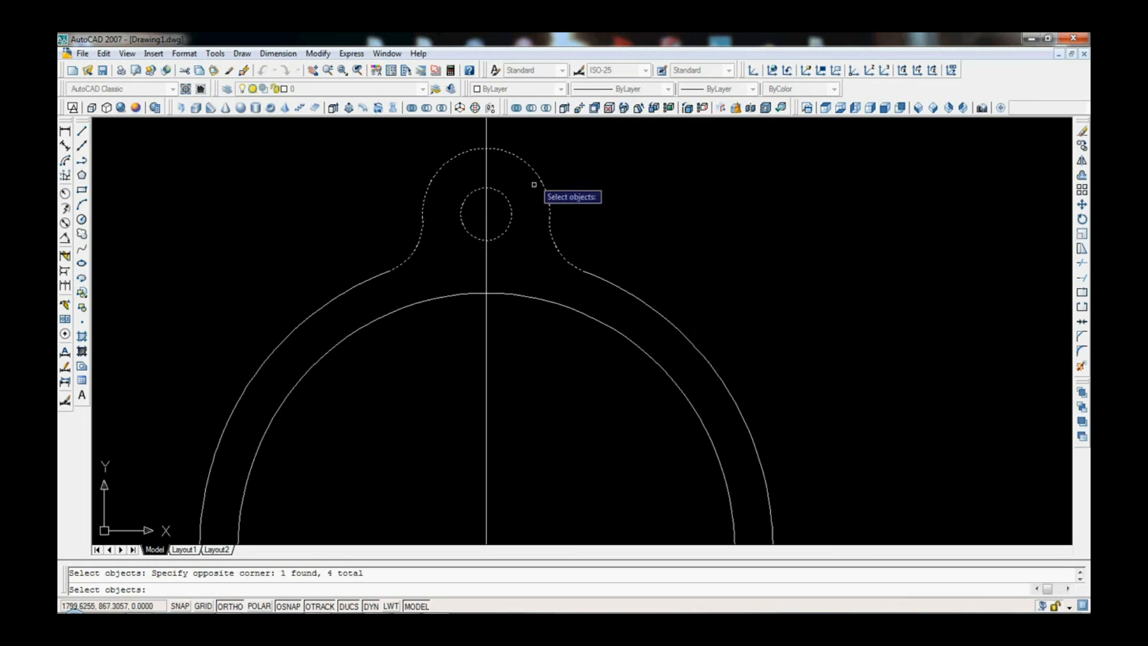
key(Return)
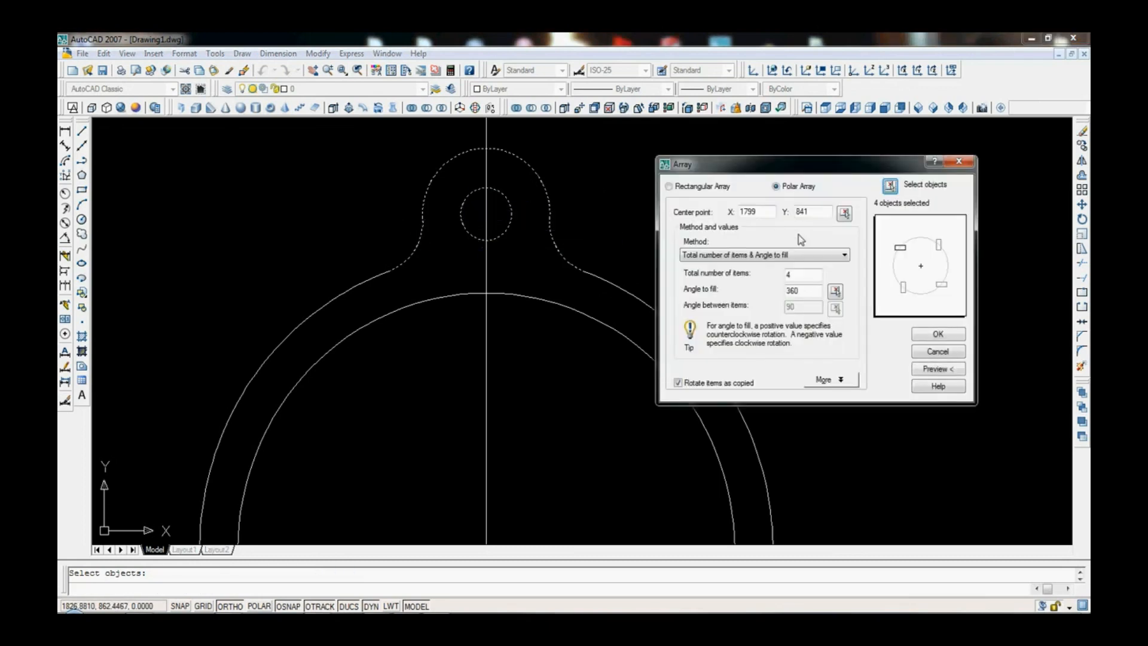
Centre the polar array on the ring's centre and create it with 4 items over 360 degrees
click(844, 214)
scroll(625, 266, down, 4)
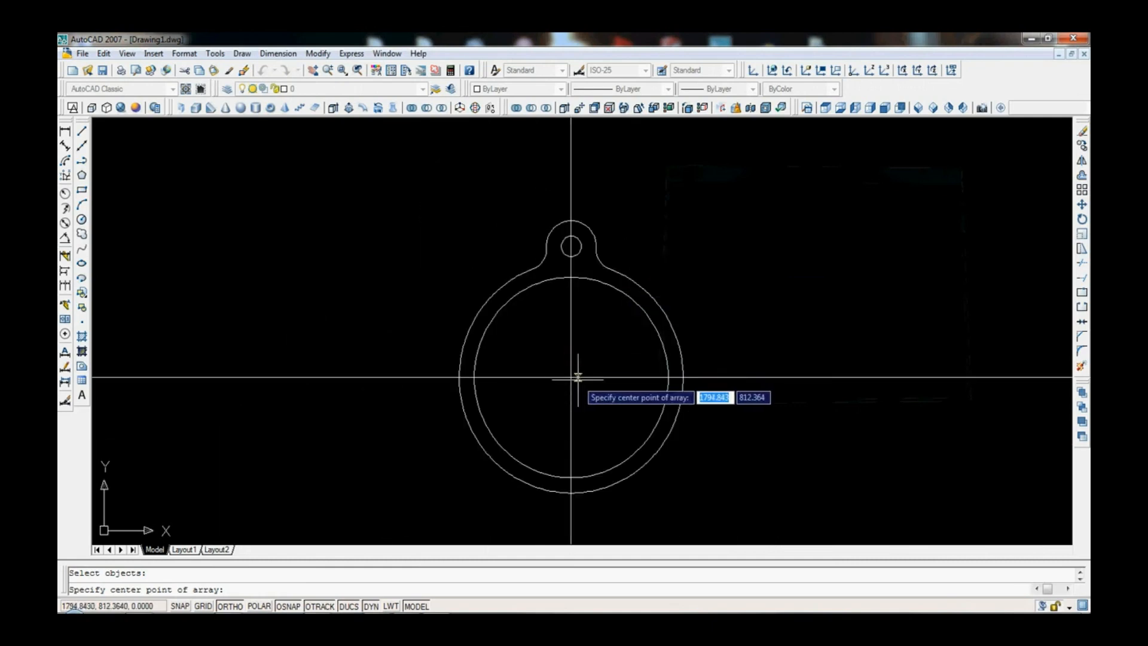
shift+right_click(664, 344)
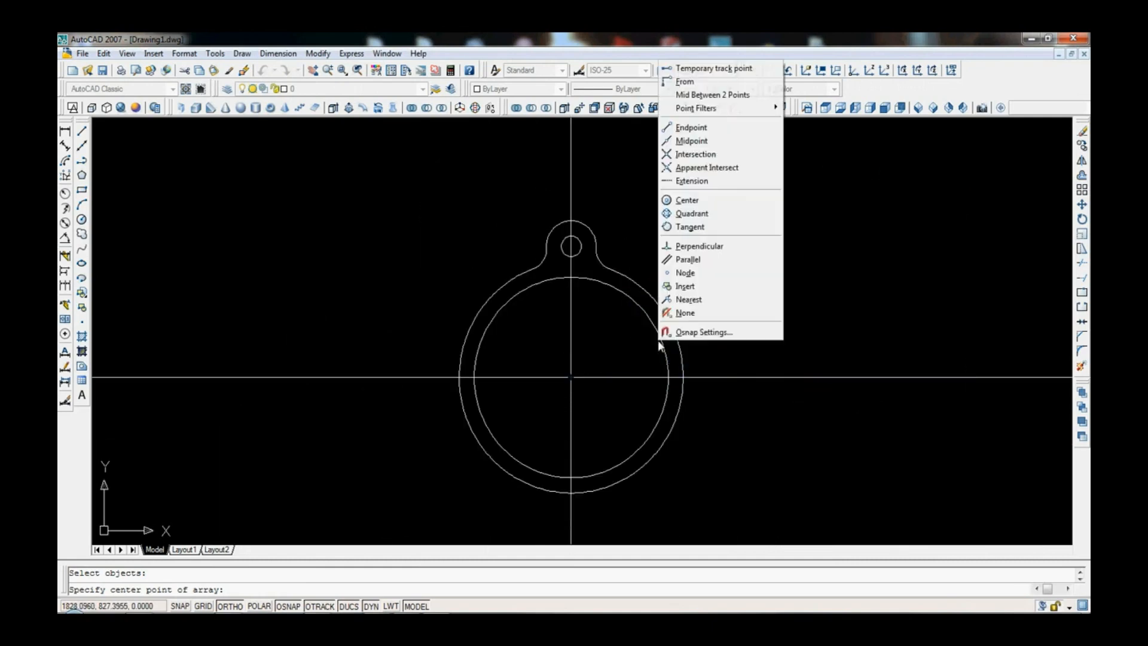
click(704, 202)
click(571, 376)
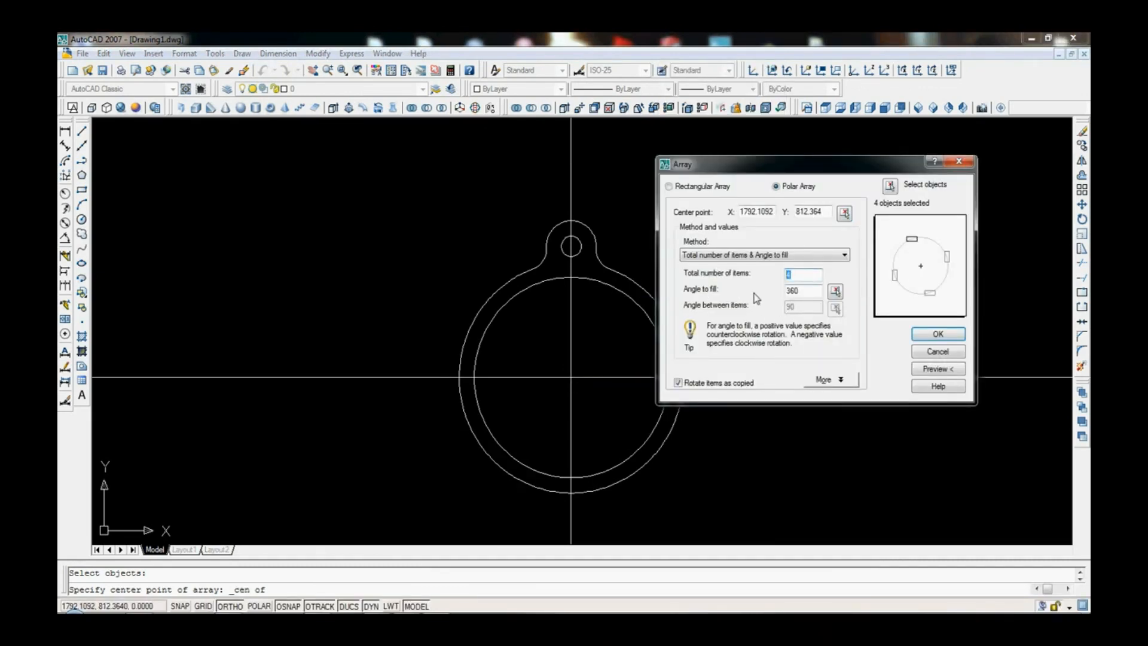
double_click(807, 291)
click(936, 333)
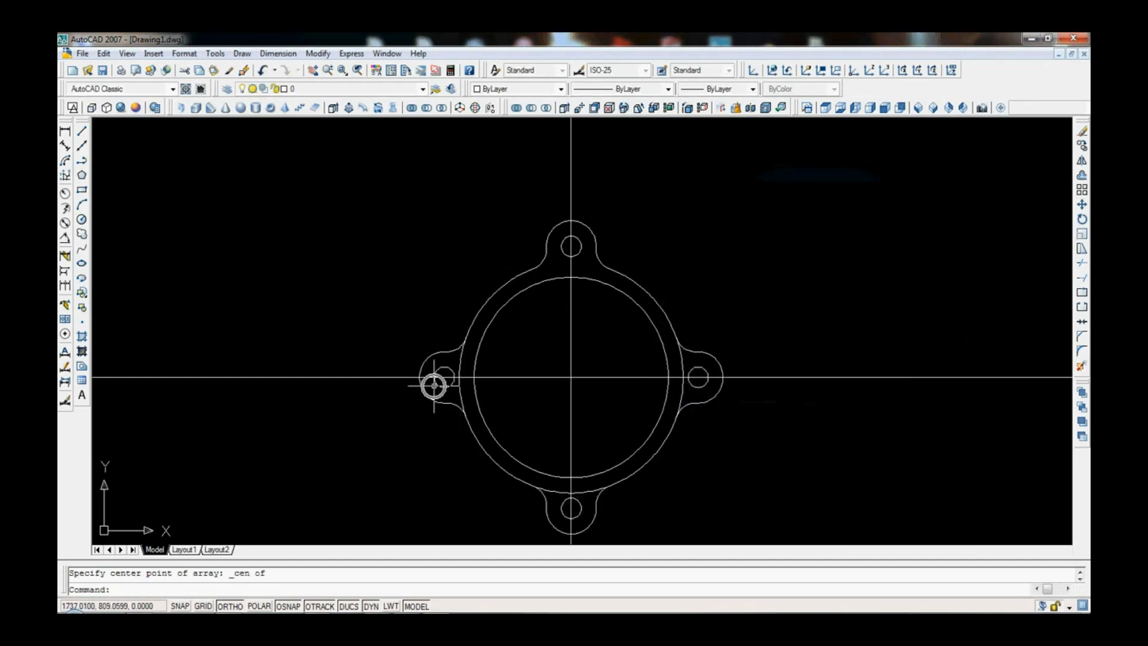
key(ctrl)
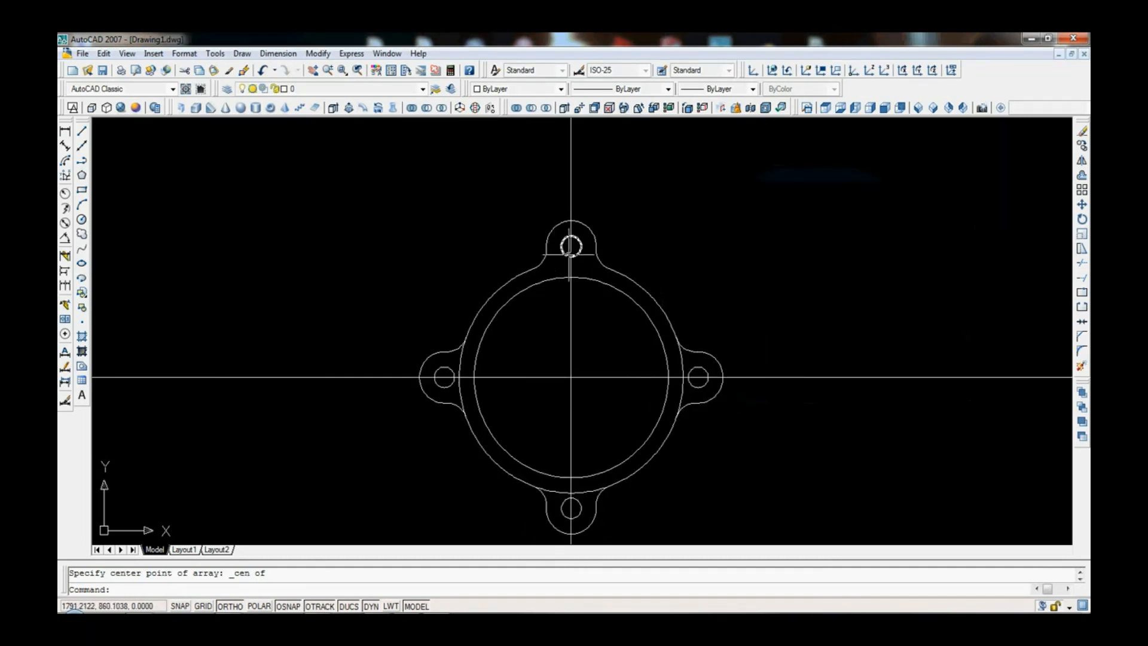
Trim the outer ring segments that run through the right and bottom lugs
text(tr)
key(Return)
key(Return)
scroll(696, 393, up, 8)
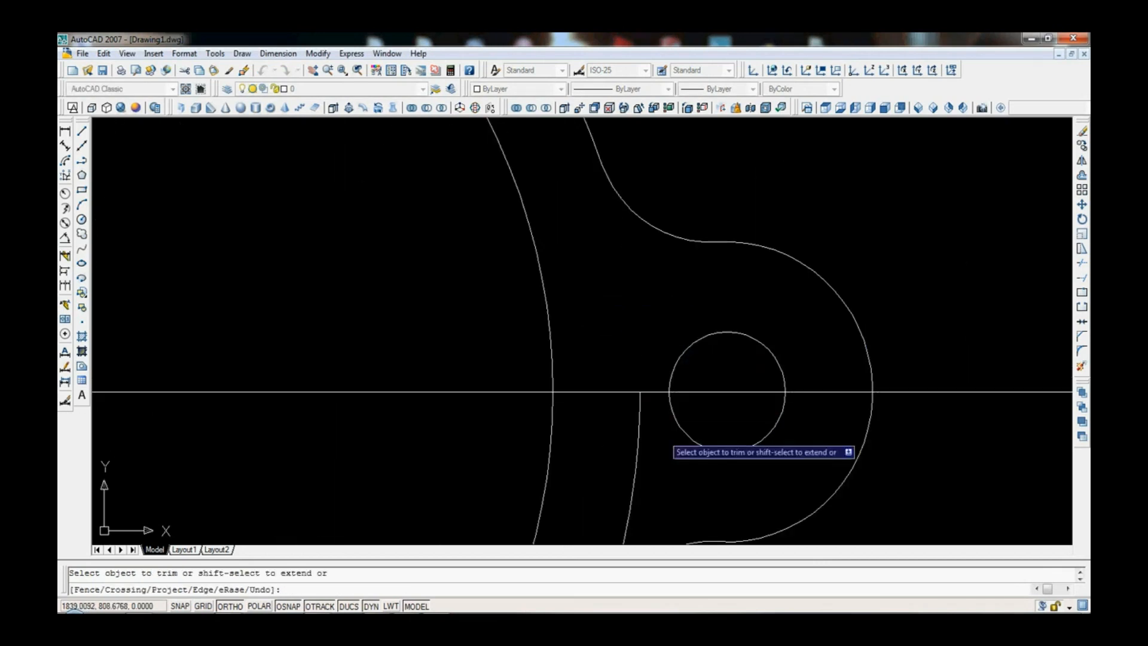
scroll(712, 490, down, 6)
scroll(677, 410, up, 6)
click(686, 413)
click(669, 380)
click(588, 404)
click(585, 382)
Trim the outer ring segments that run through the left lug and finish trimming
middle_drag(506, 348, 649, 502)
click(484, 308)
click(527, 312)
click(501, 307)
click(510, 253)
click(515, 234)
click(489, 202)
scroll(604, 249, down, 5)
middle_drag(632, 273, 506, 355)
key(Escape)
Erase the horizontal and vertical centre lines and fit the whole part in the view
click(560, 322)
click(518, 336)
key(Delete)
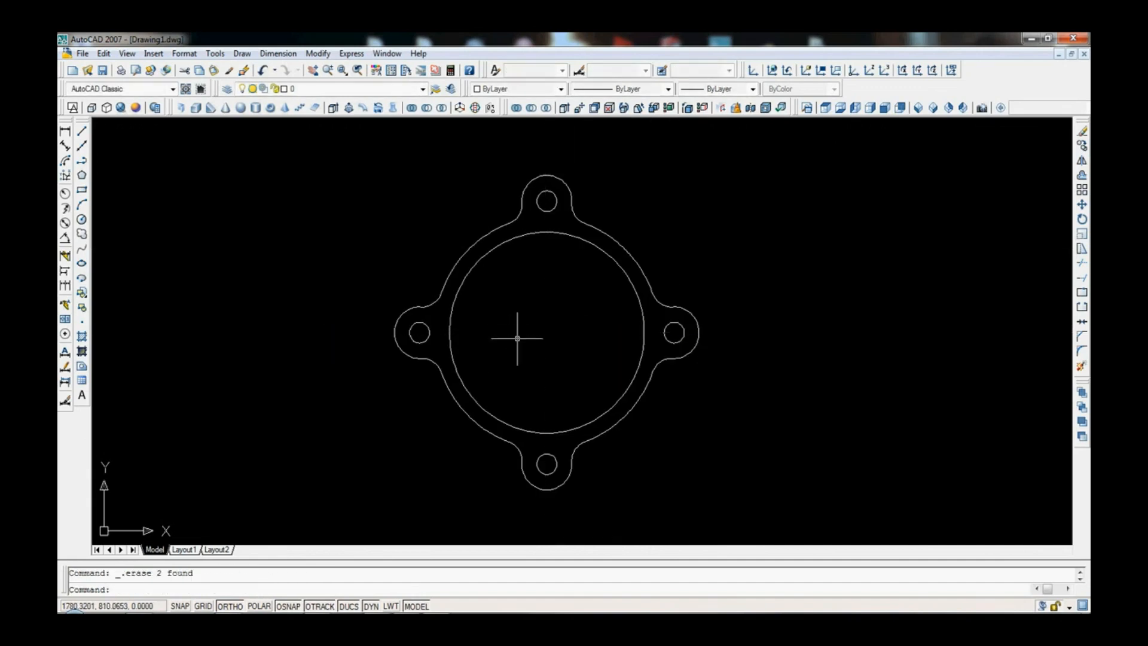
middle_click(702, 313)
middle_click(703, 313)
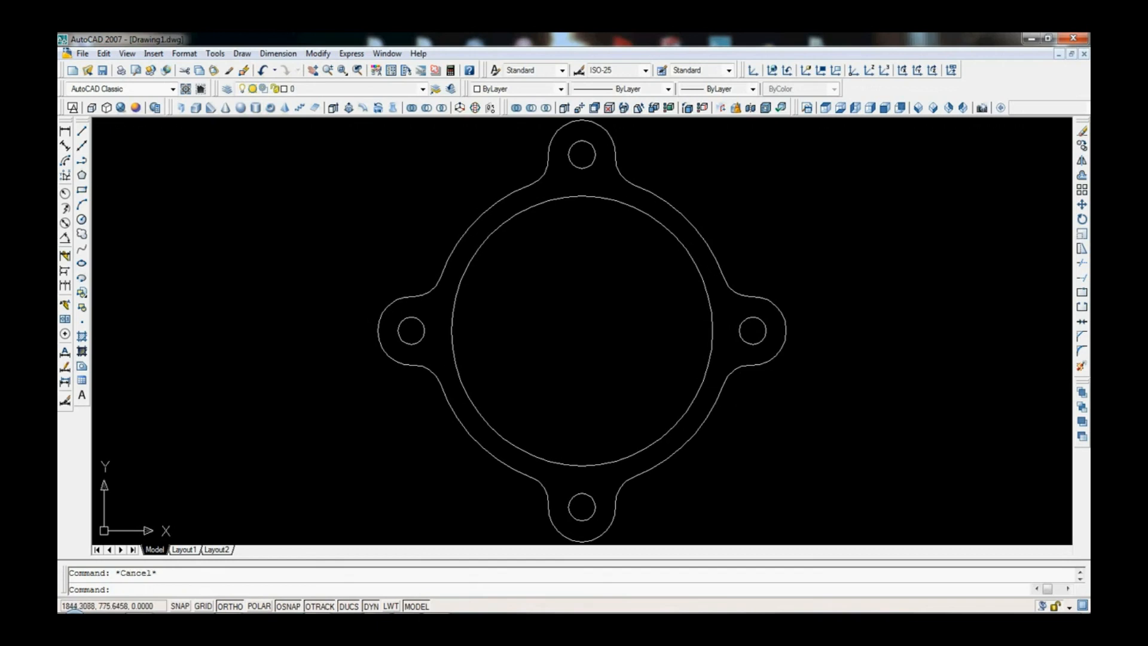